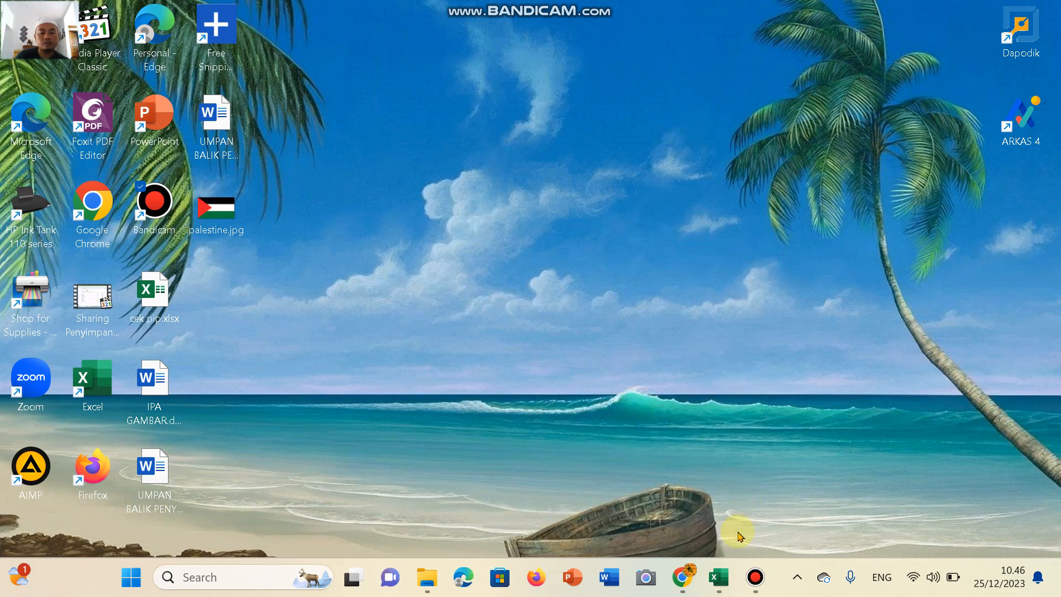
Step: Switch to the open Excel workbook with the class 5 student category data and select the KATAGORI heading
click(721, 579)
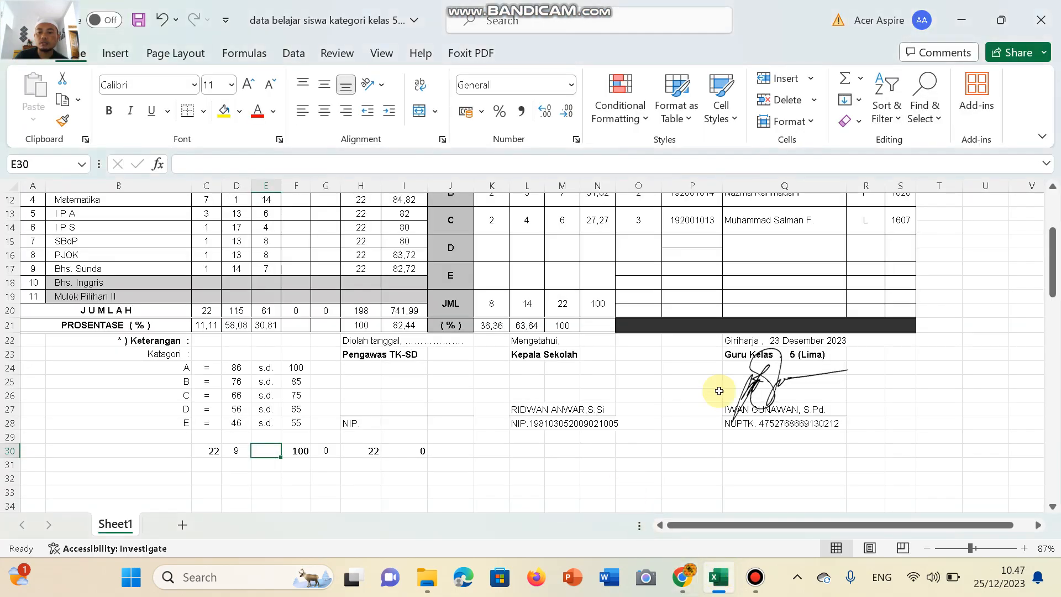
drag(1053, 287, 1023, 257)
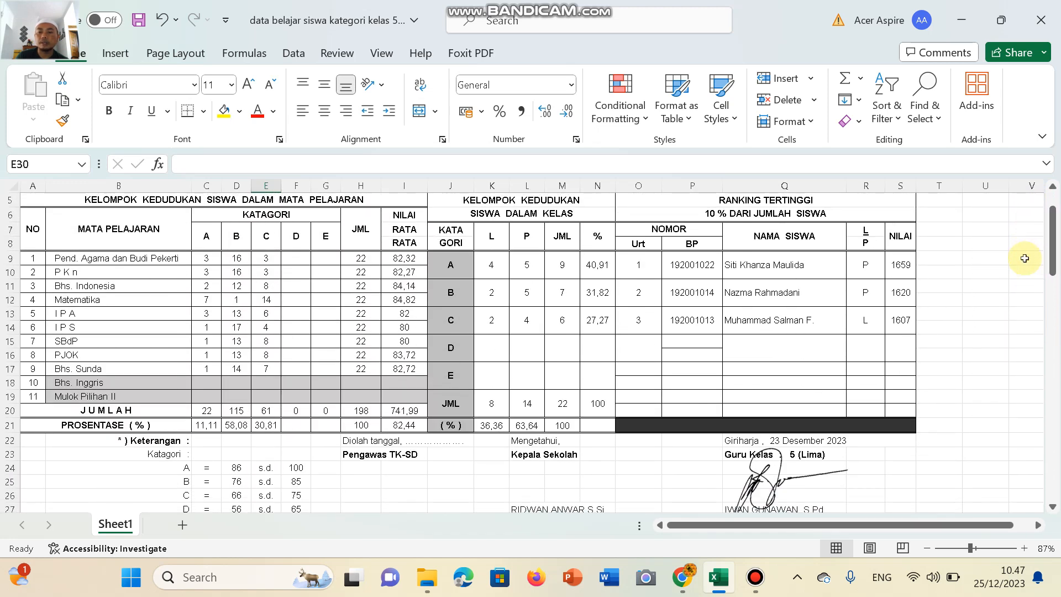
click(275, 216)
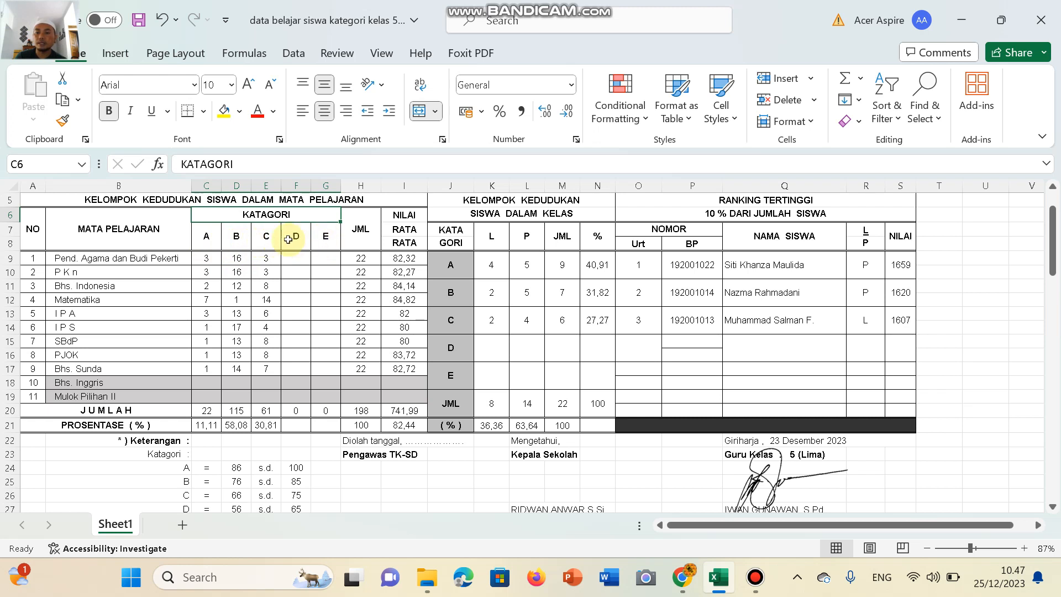
Step: Fill columns F and G for categories D and E, plus row 27 of the category legend, with yellow
drag(296, 186, 339, 186)
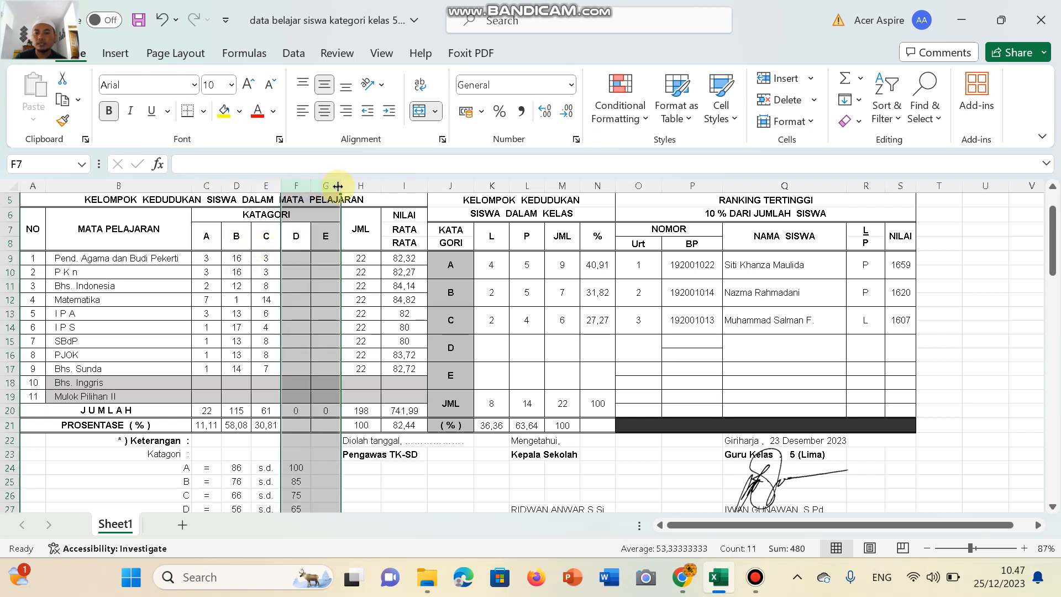
click(225, 115)
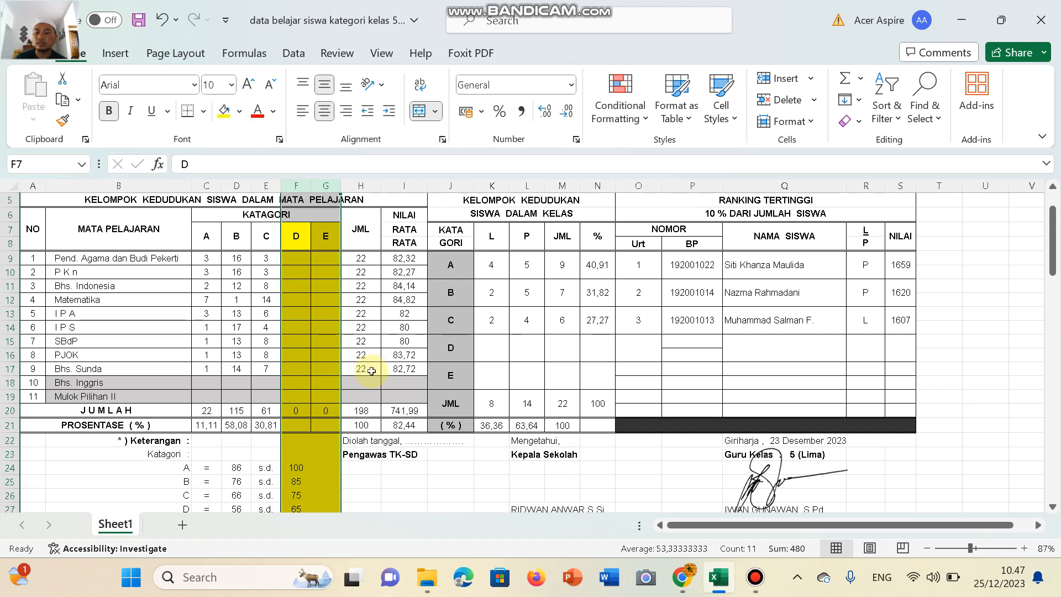
drag(1058, 224, 1058, 241)
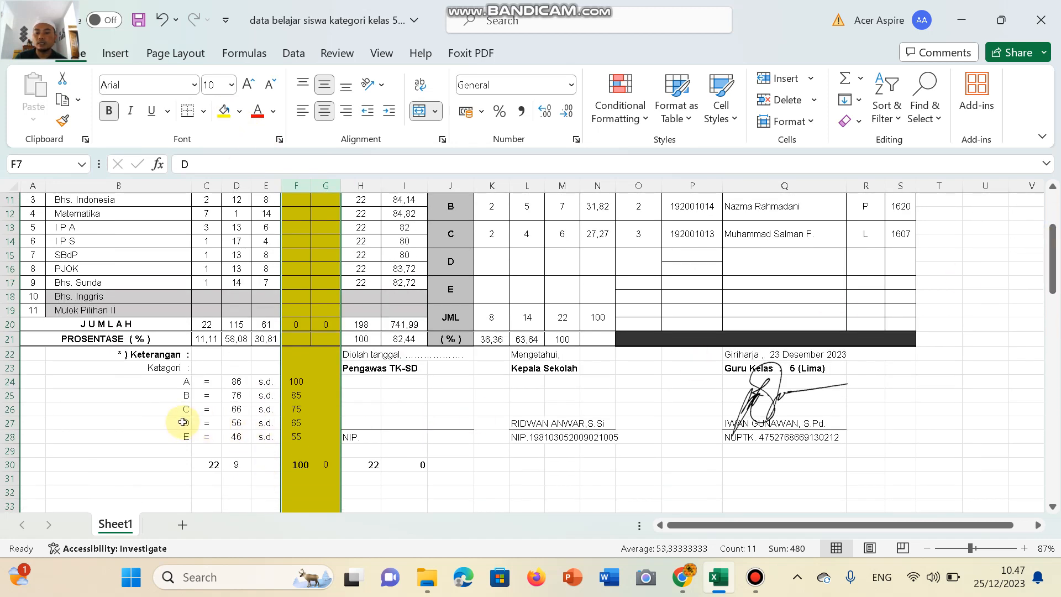
click(10, 423)
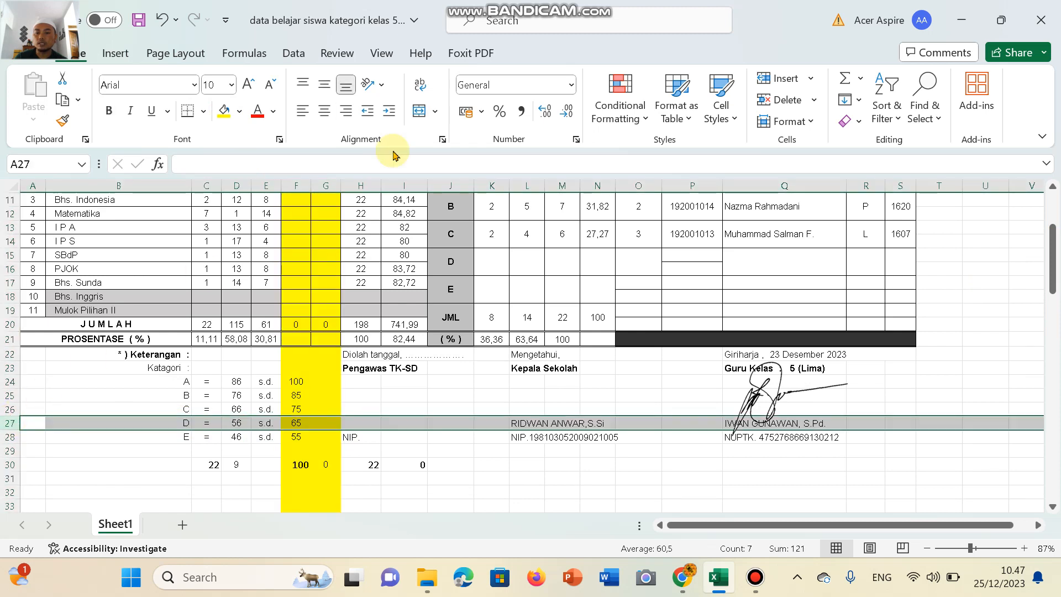
click(226, 113)
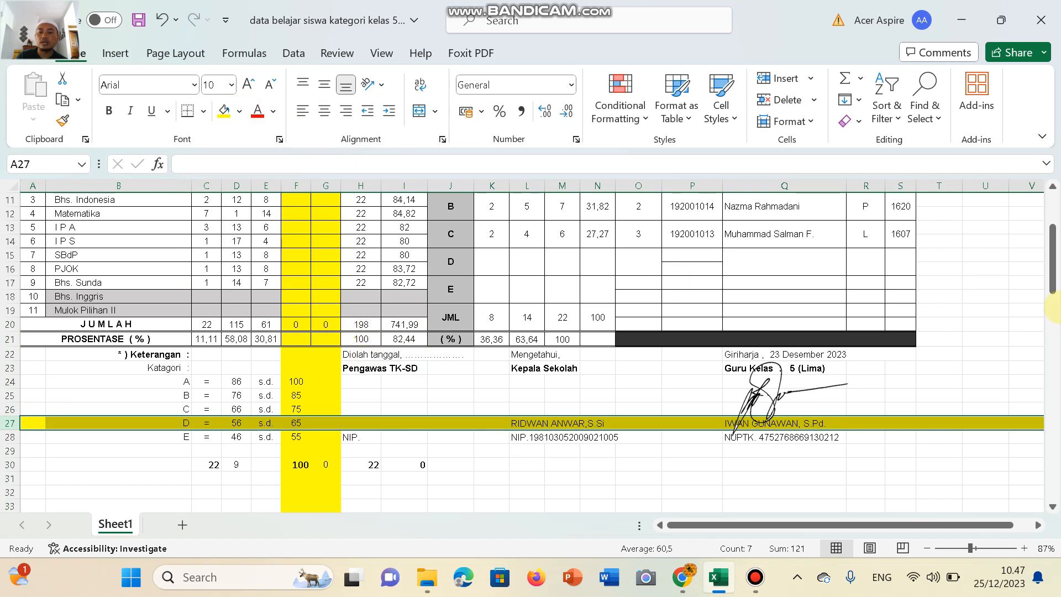
Step: Fill cell F26, the upper limit of category C in the legend, with red
mouse_move(1053, 276)
mouse_down()
mouse_move(1053, 246)
mouse_move(1053, 283)
mouse_up()
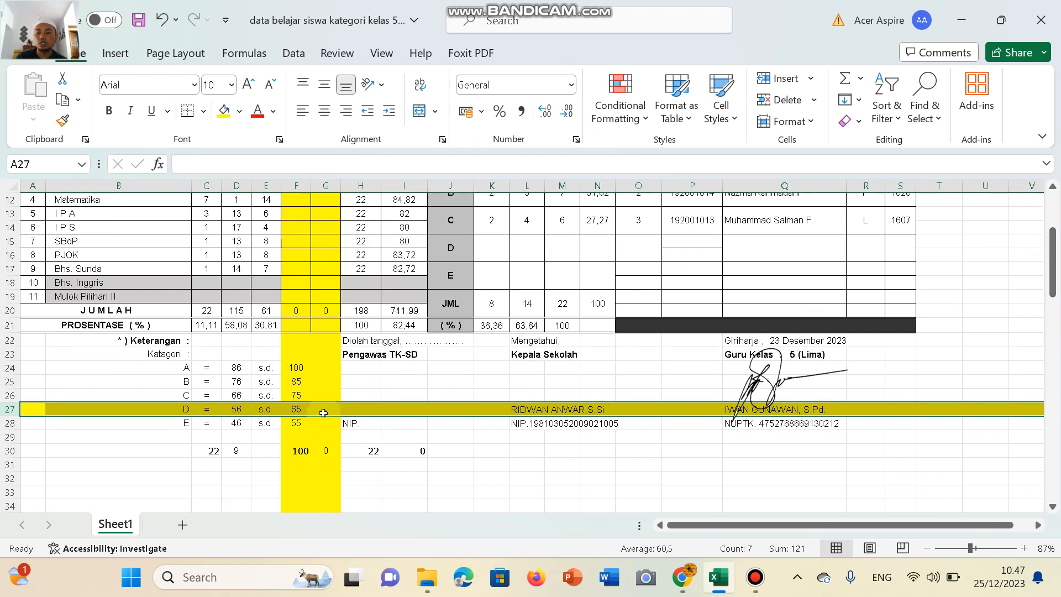
click(296, 396)
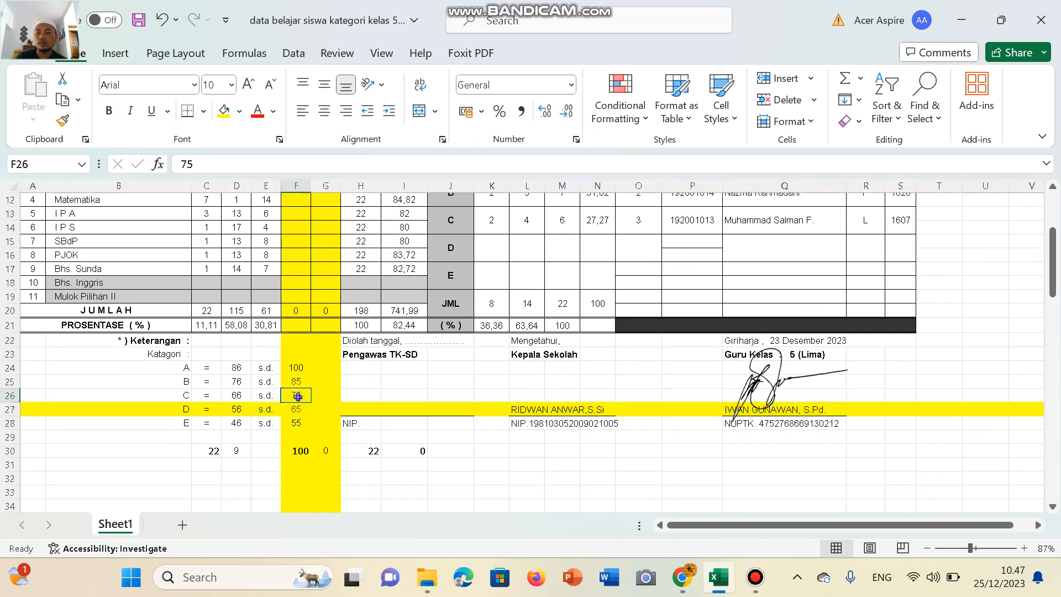
click(240, 111)
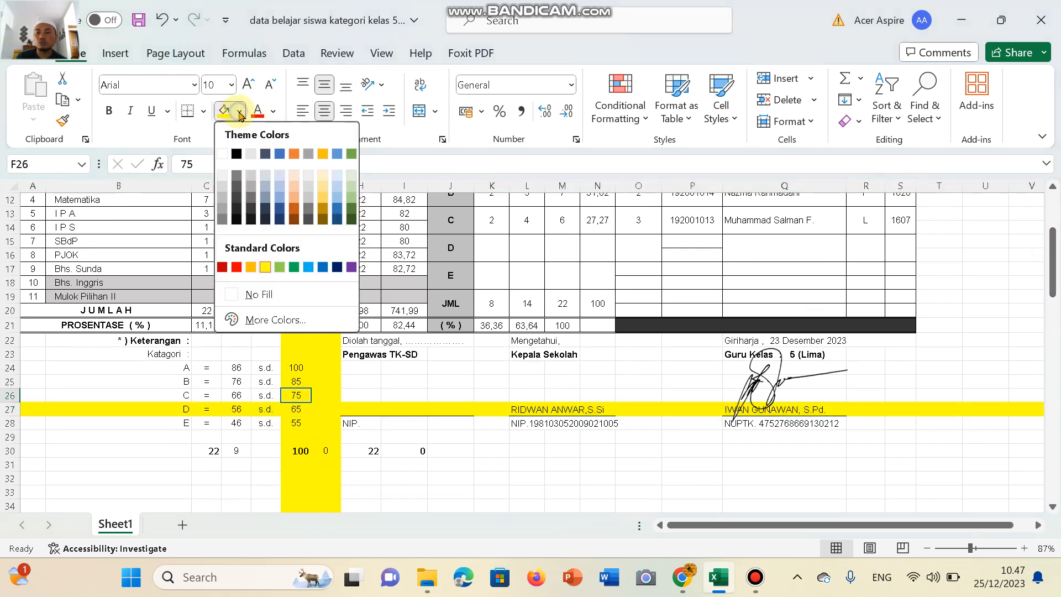
click(237, 268)
click(413, 398)
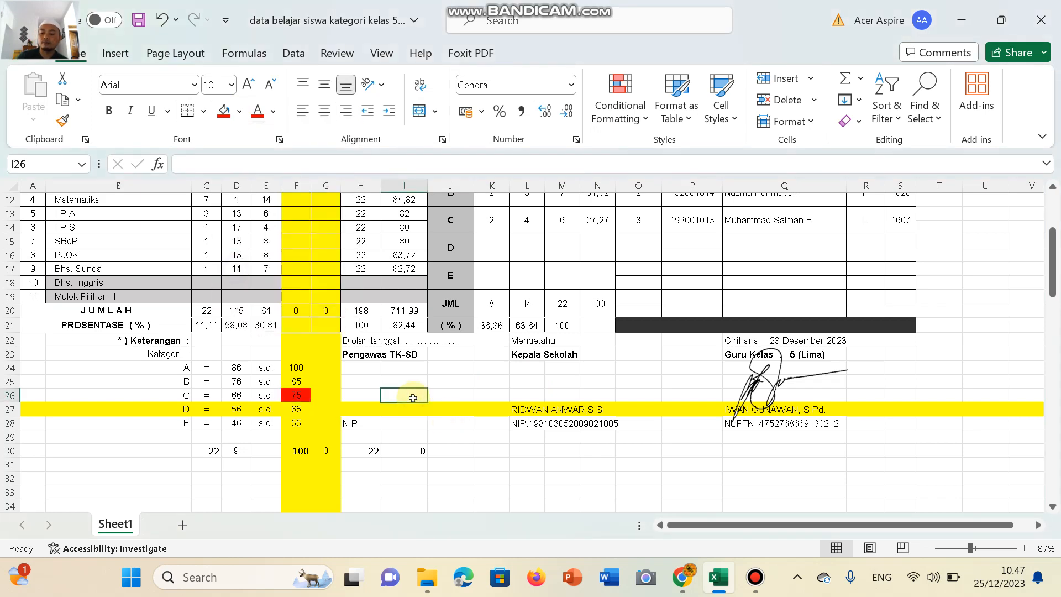
Step: Undo the yellow fills on columns F:G and row 27 and the red fill on cell F26
key(ctrl+z)
key(ctrl+z)
key(ctrl+z)
key(ctrl+z)
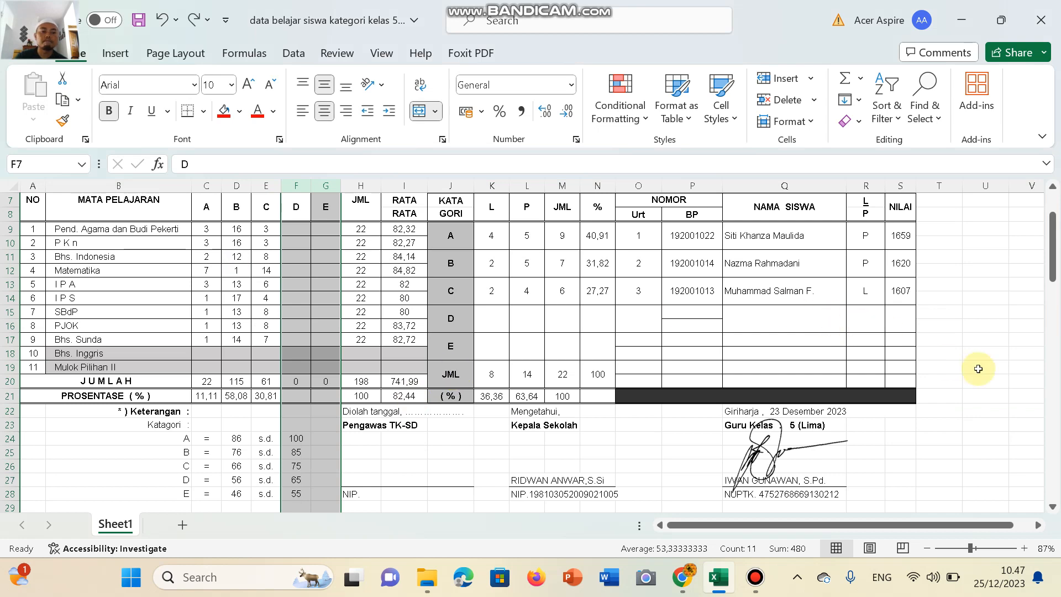
click(978, 368)
mouse_move(1052, 246)
mouse_down()
mouse_move(1049, 231)
mouse_move(1045, 249)
mouse_up()
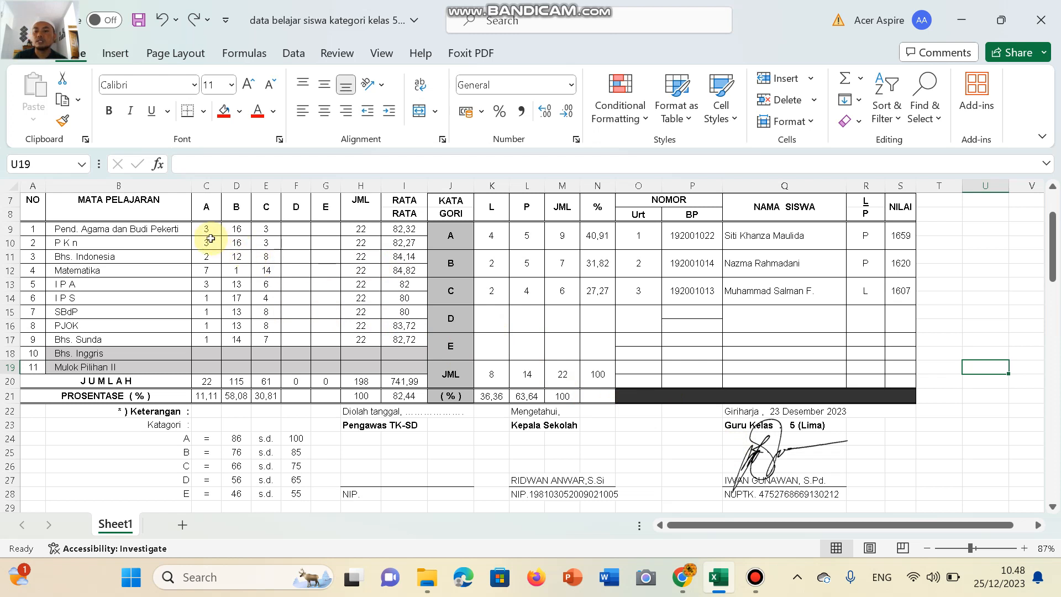
Step: Cover the Kepala Sekolah name and ID number in cells K26:N28 with a black fill
drag(507, 463, 606, 500)
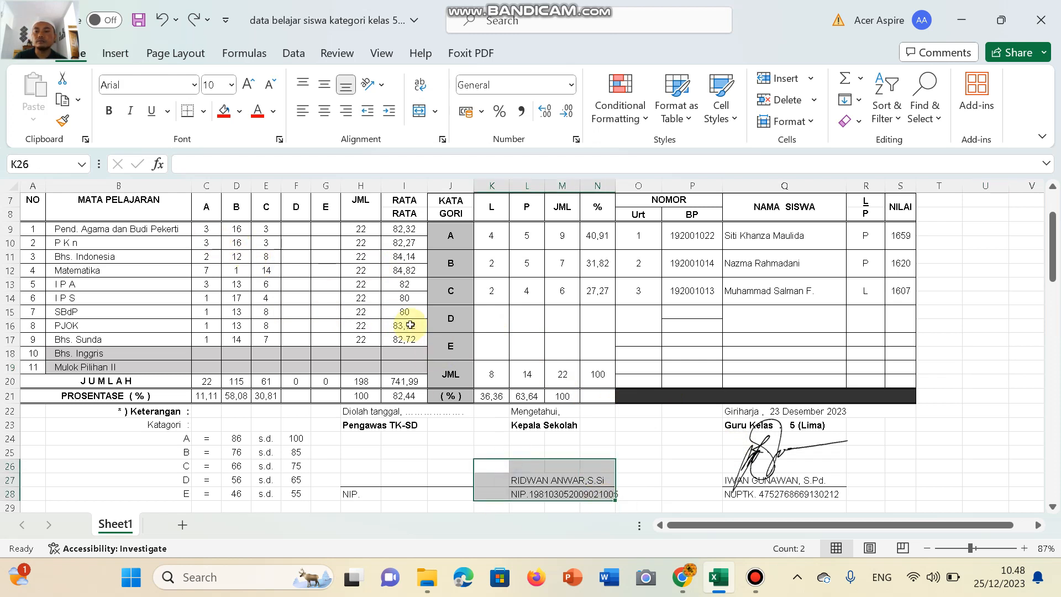
click(239, 111)
click(238, 154)
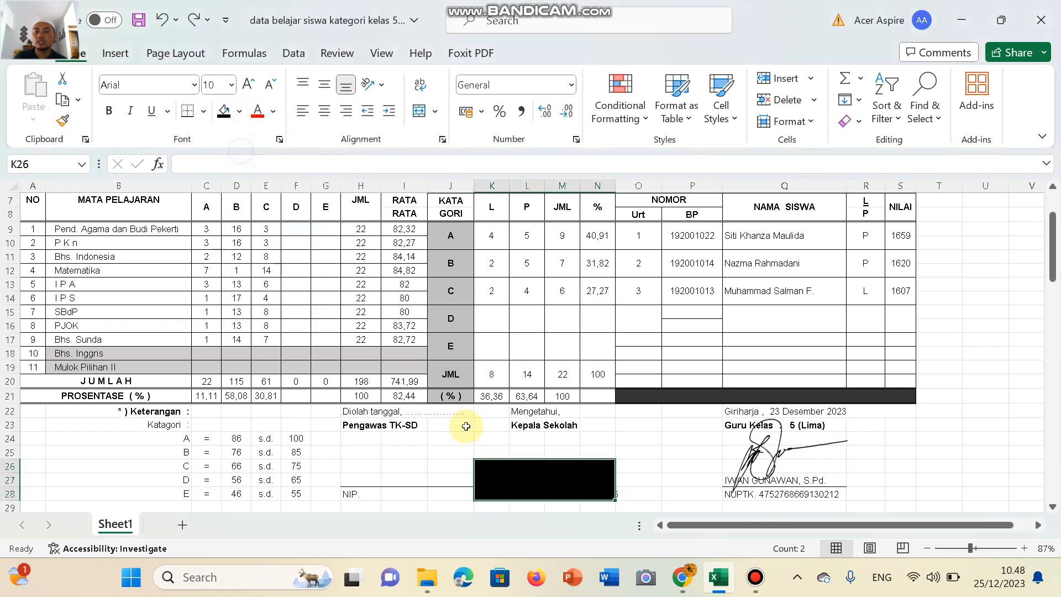
click(420, 437)
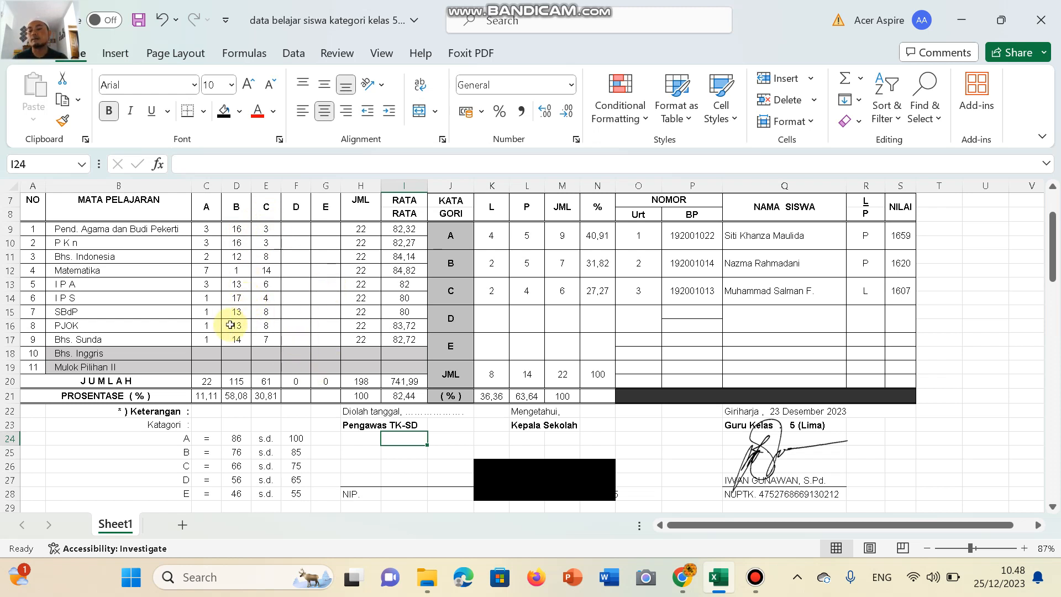
Step: Examine the category A total, the subjects' JML values and the PROSENTASE row from category A to its JML cell
click(205, 382)
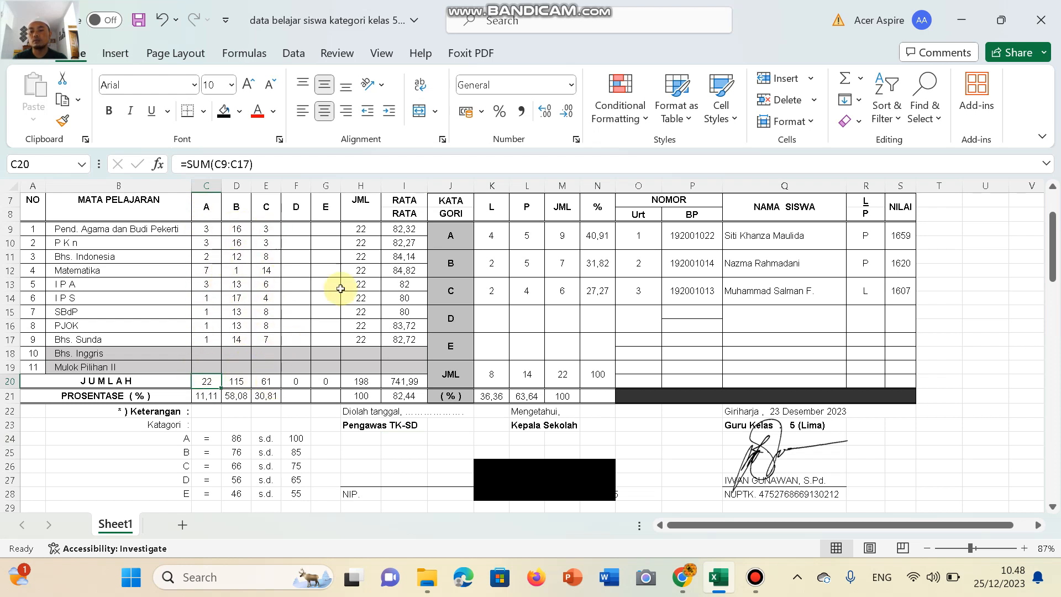
drag(361, 229, 364, 342)
click(328, 325)
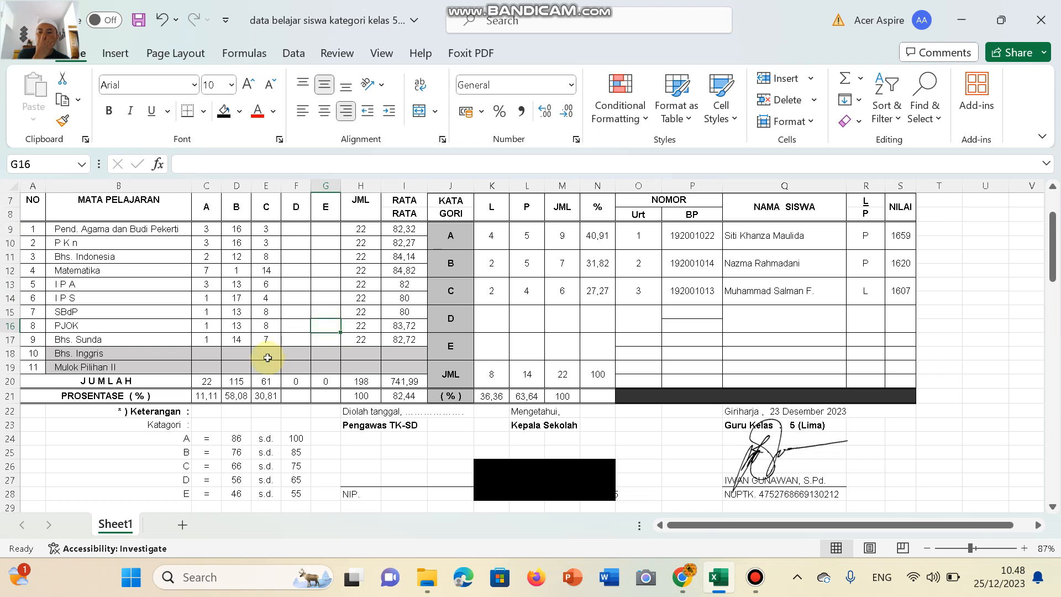
click(204, 396)
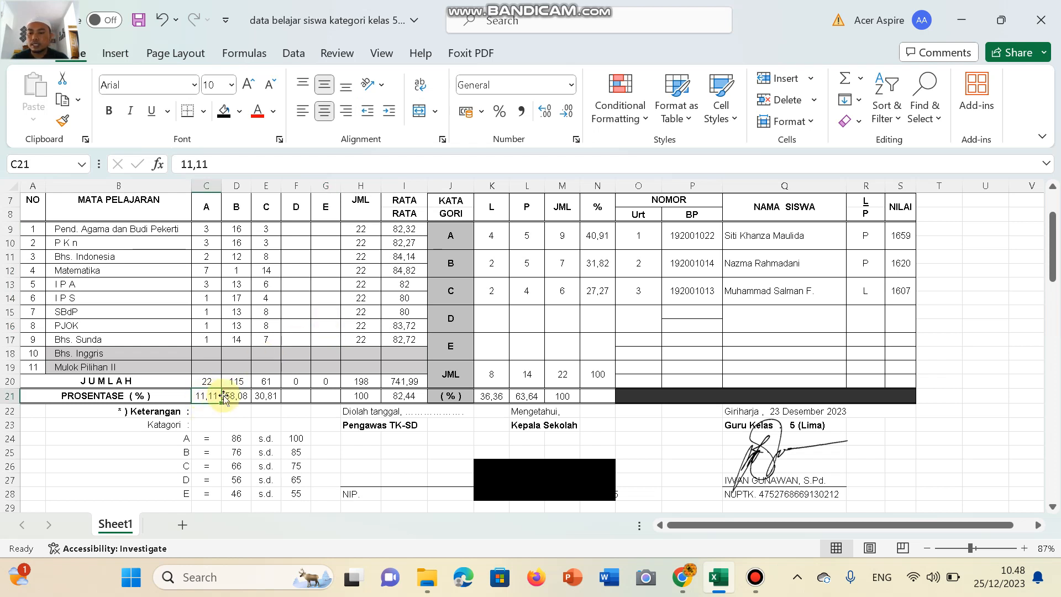
click(224, 410)
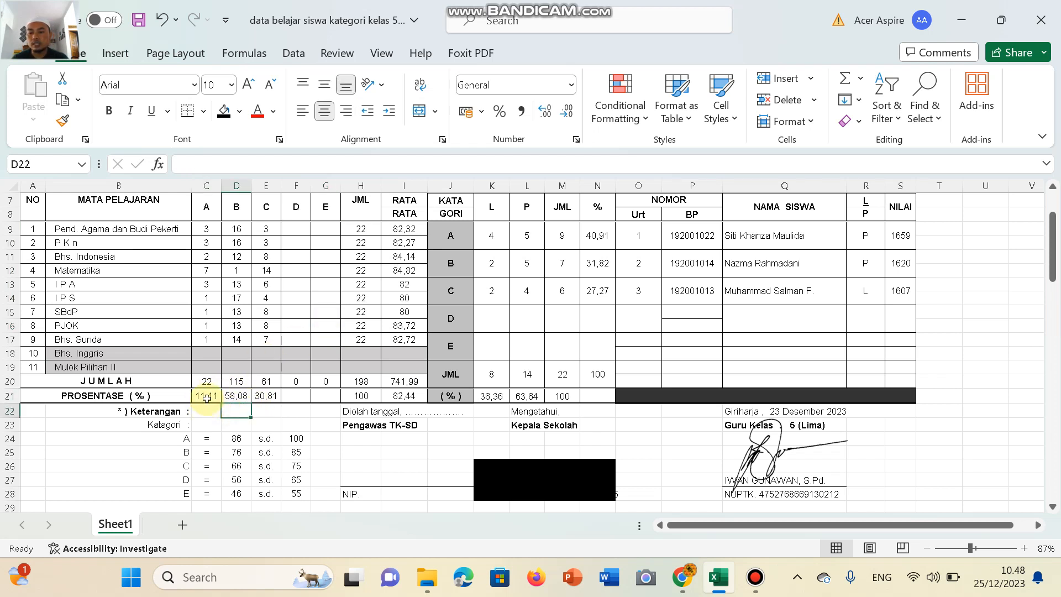
drag(206, 397, 262, 398)
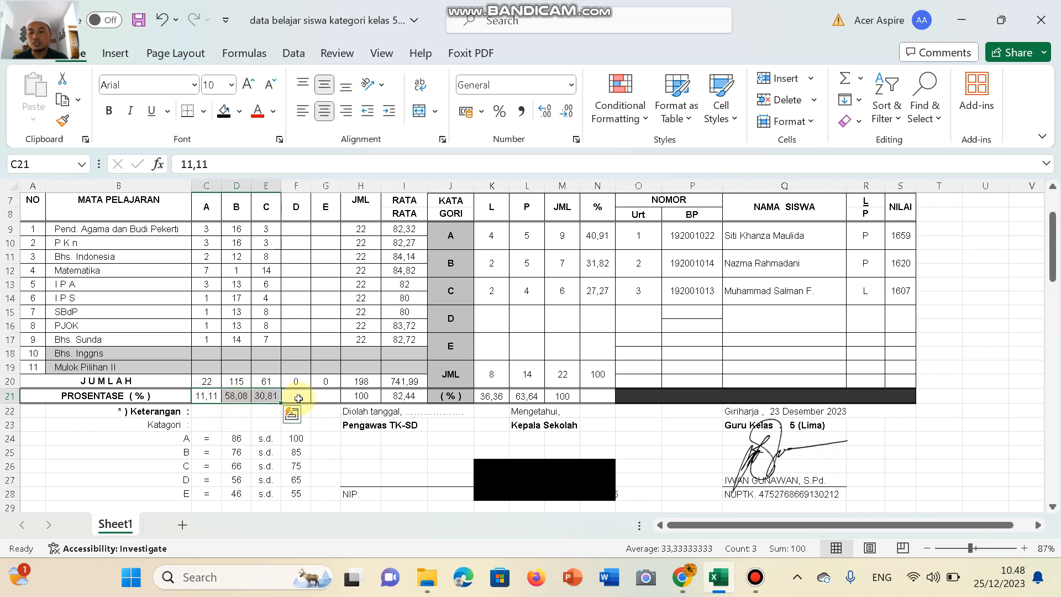
click(352, 399)
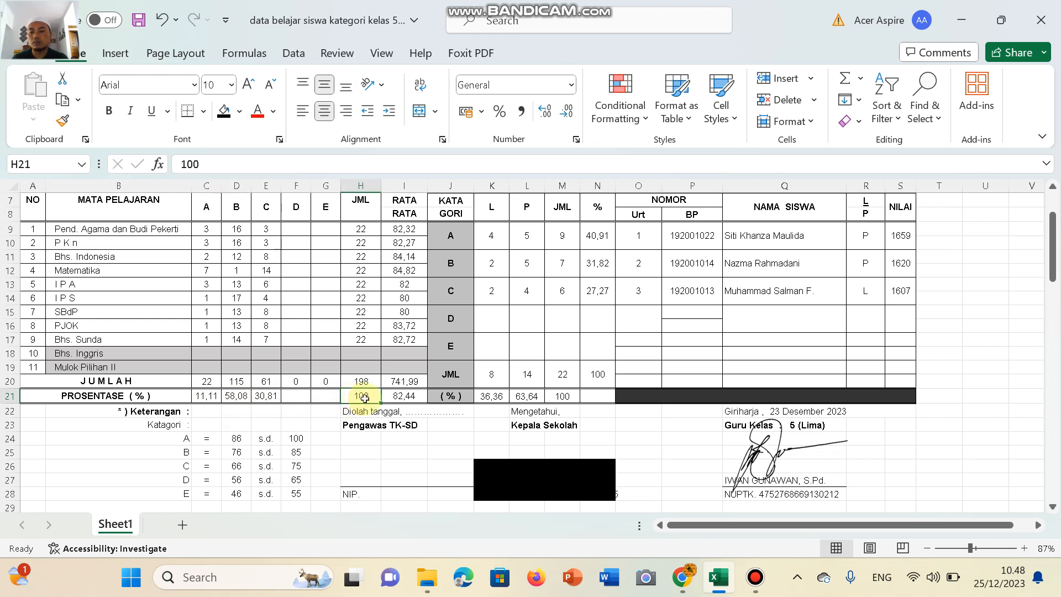
click(203, 399)
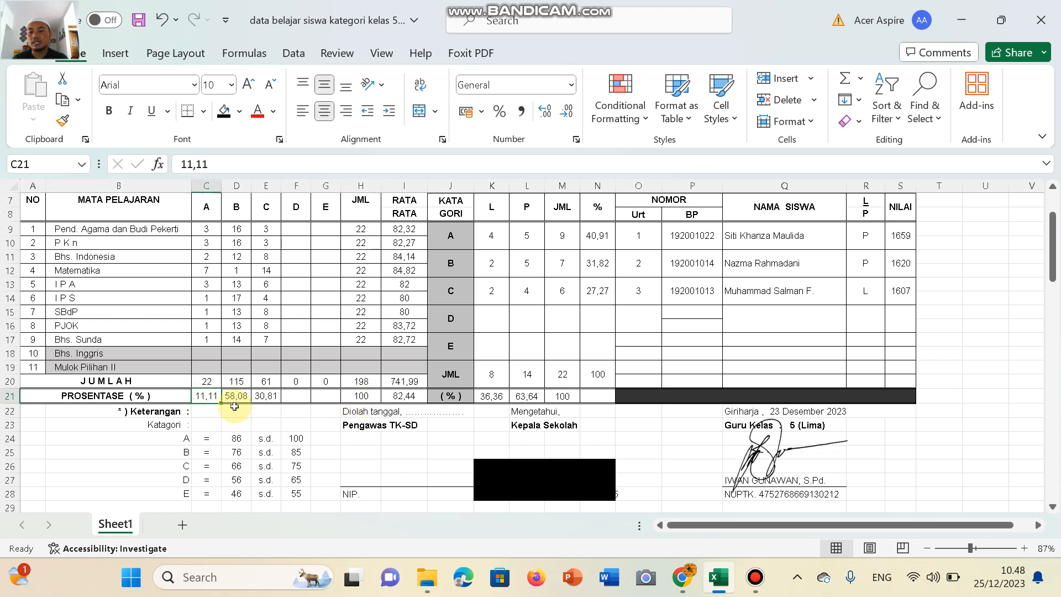
click(287, 398)
click(353, 398)
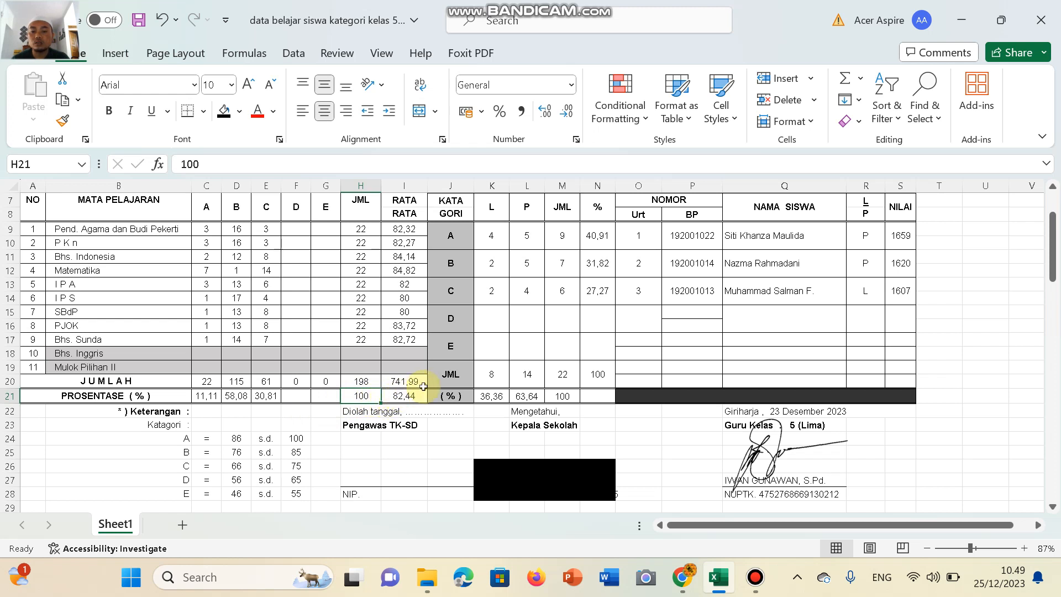
Step: Check the overall average in I21 against the RATA RATA sum in I20 and the last filled subject row, Bhs. Sunda
click(401, 397)
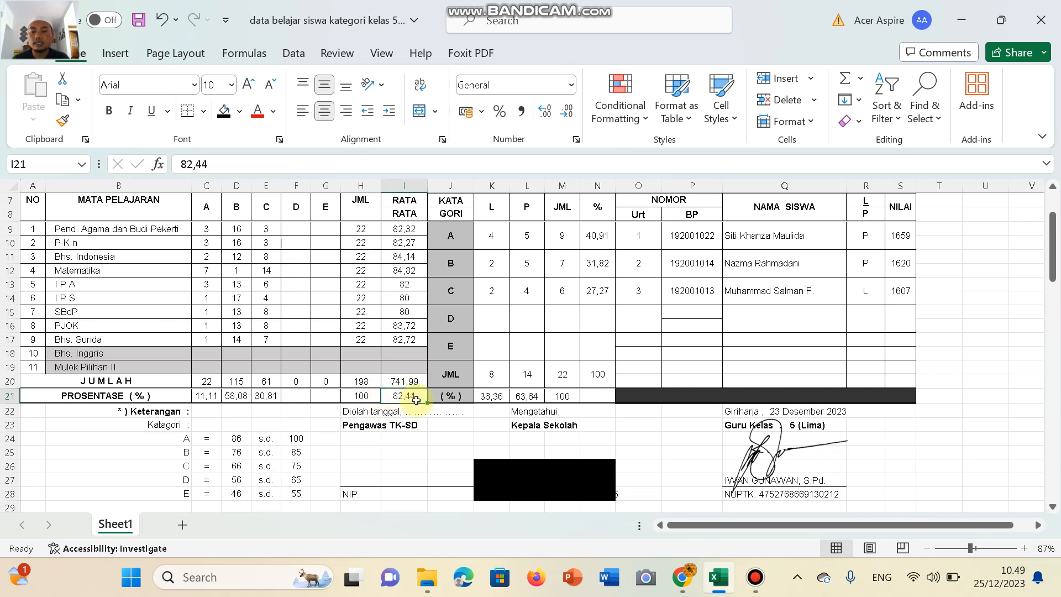
click(403, 382)
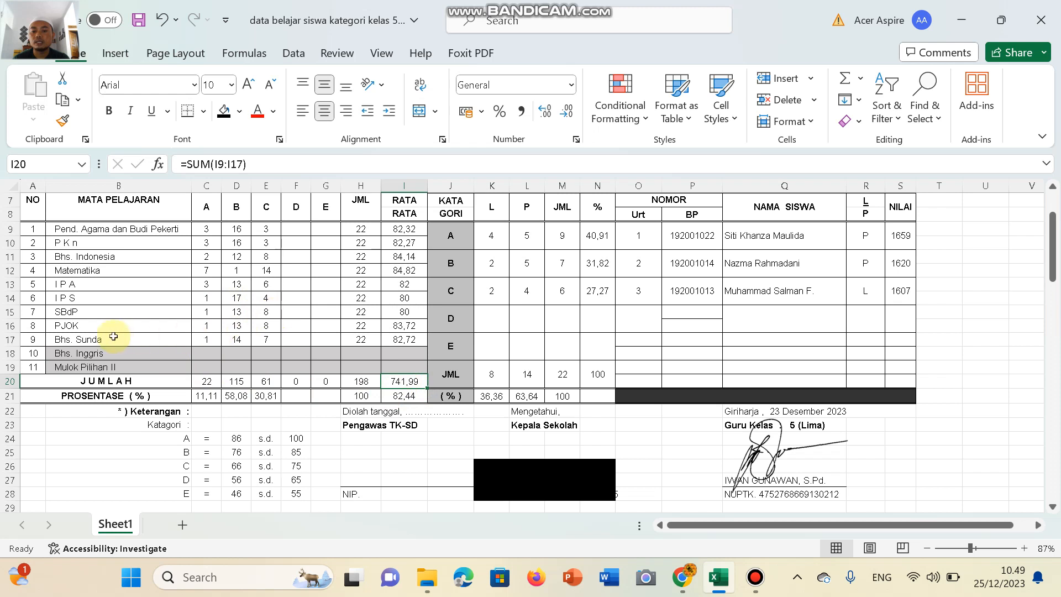
click(30, 342)
click(10, 340)
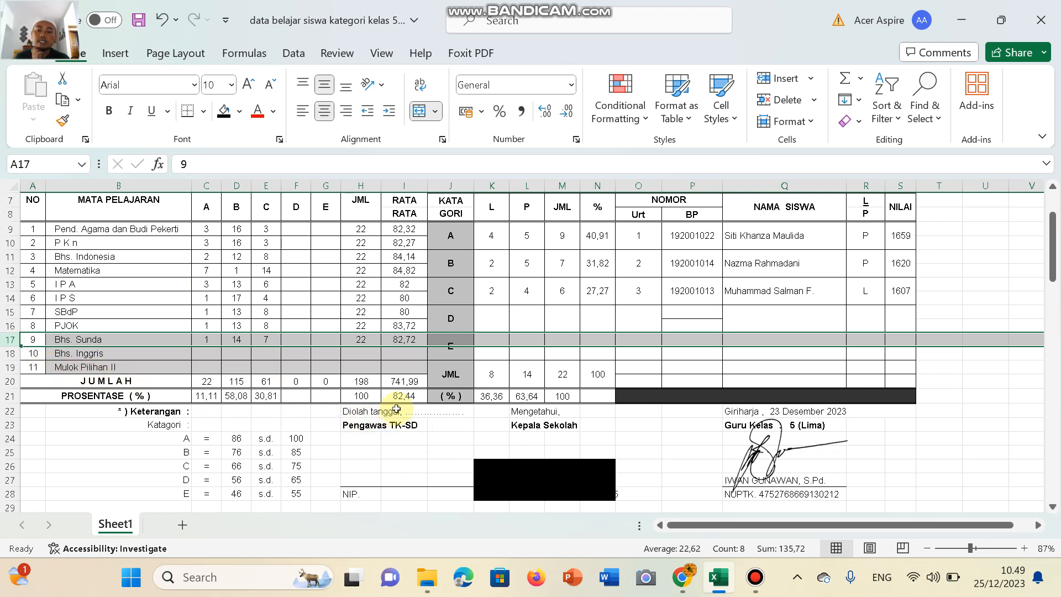
click(413, 398)
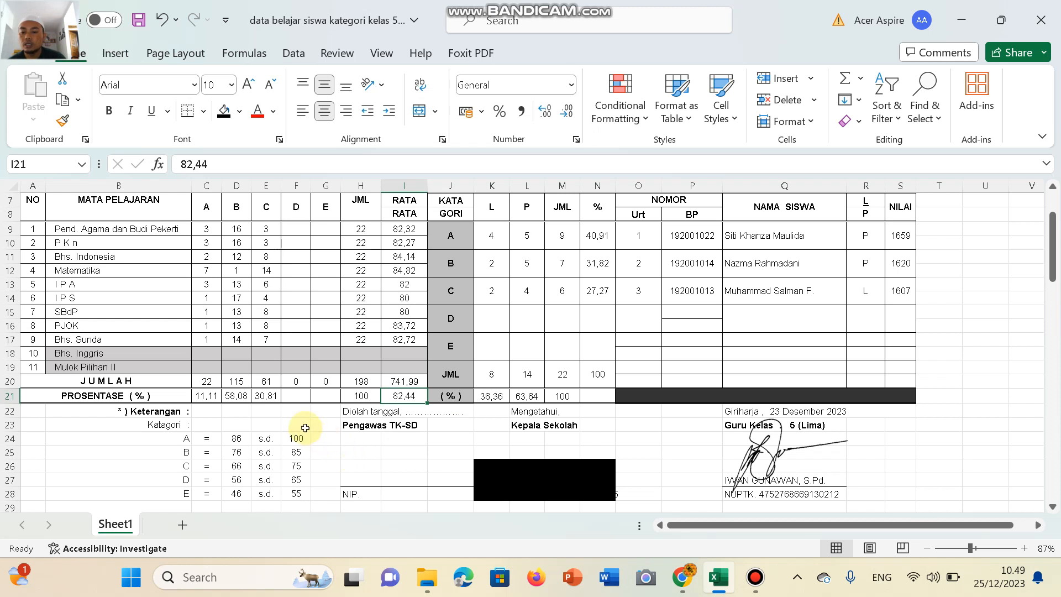
Step: Inspect the JUMLAH row formulas for categories A, B and C, and the category D and E columns
click(208, 380)
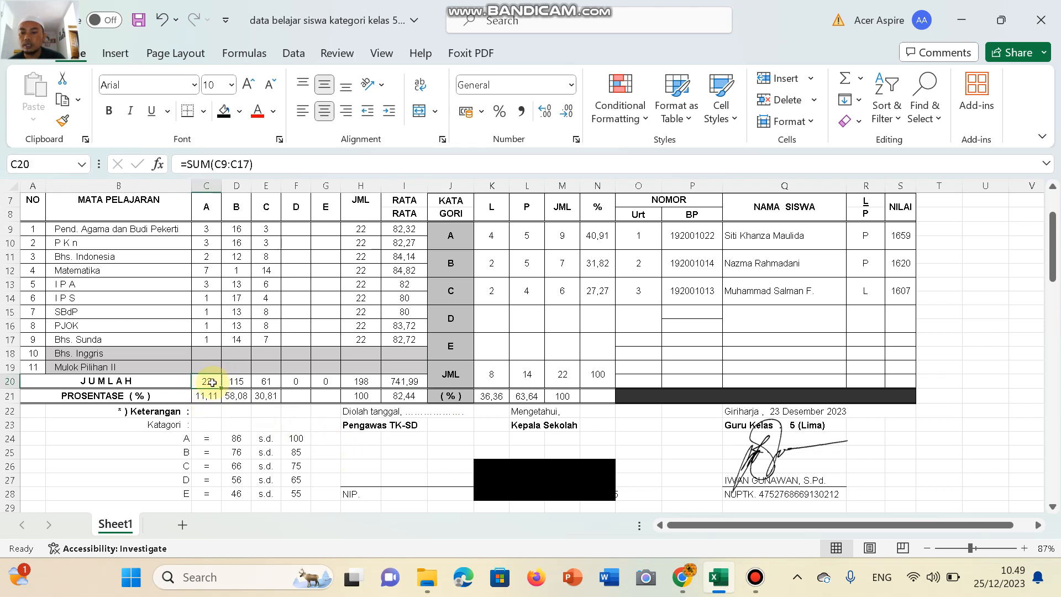
click(11, 381)
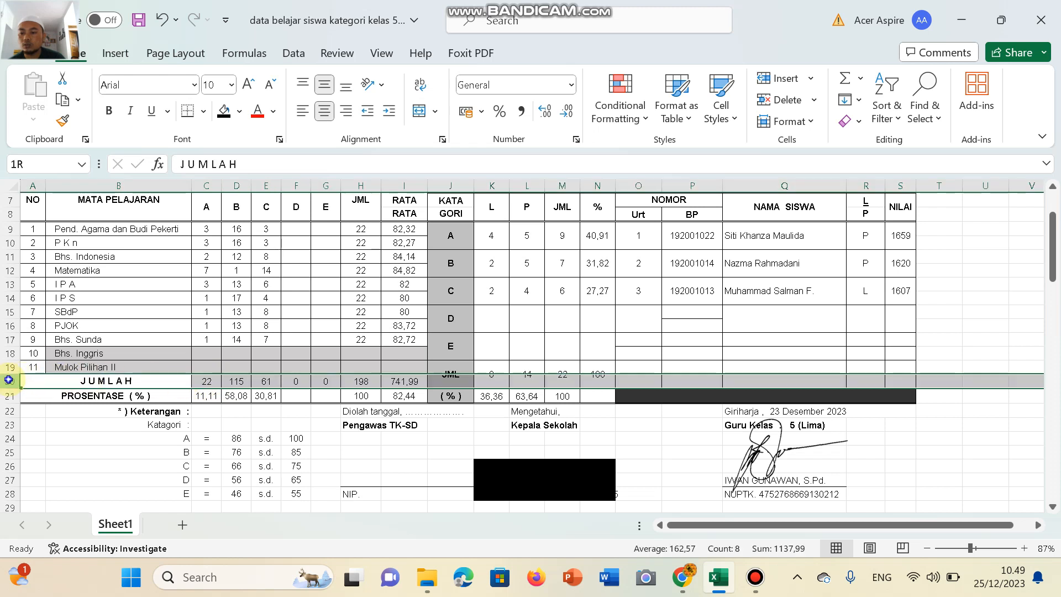
click(205, 382)
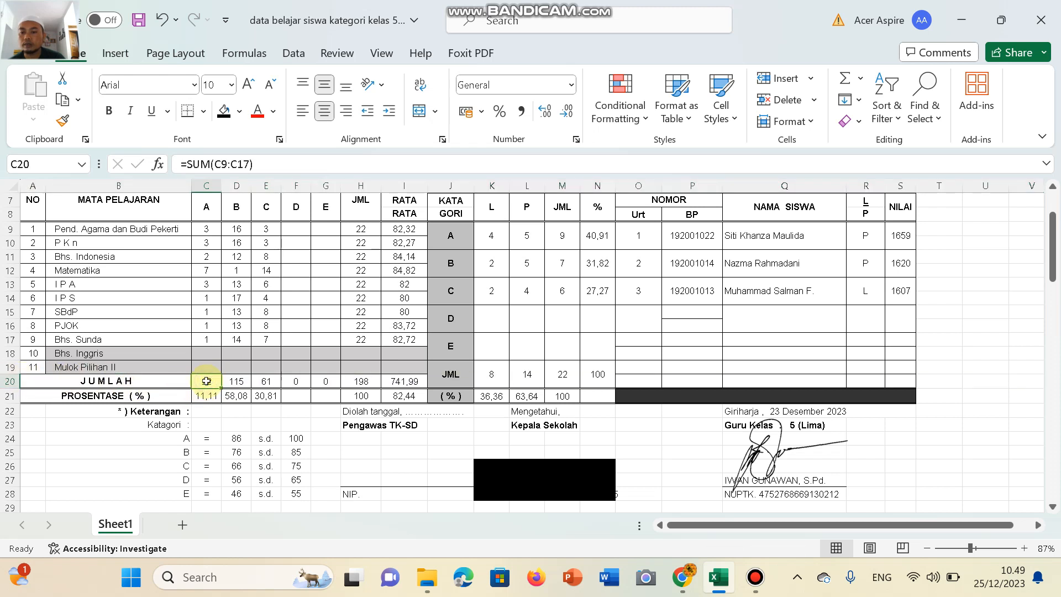
click(237, 382)
click(270, 382)
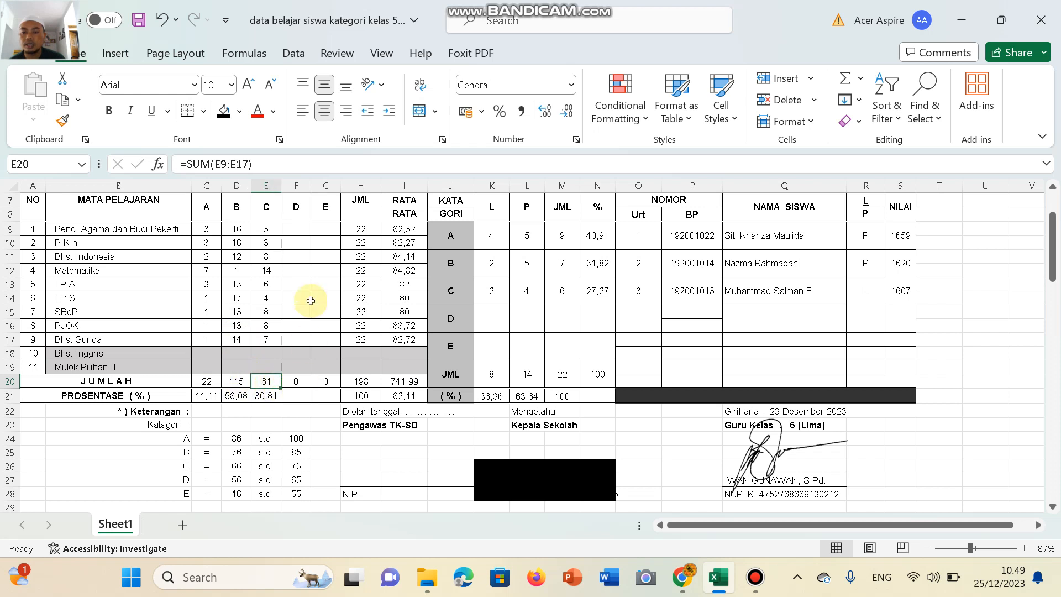
mouse_move(296, 189)
mouse_down()
mouse_move(387, 189)
mouse_move(294, 183)
mouse_move(322, 182)
mouse_up()
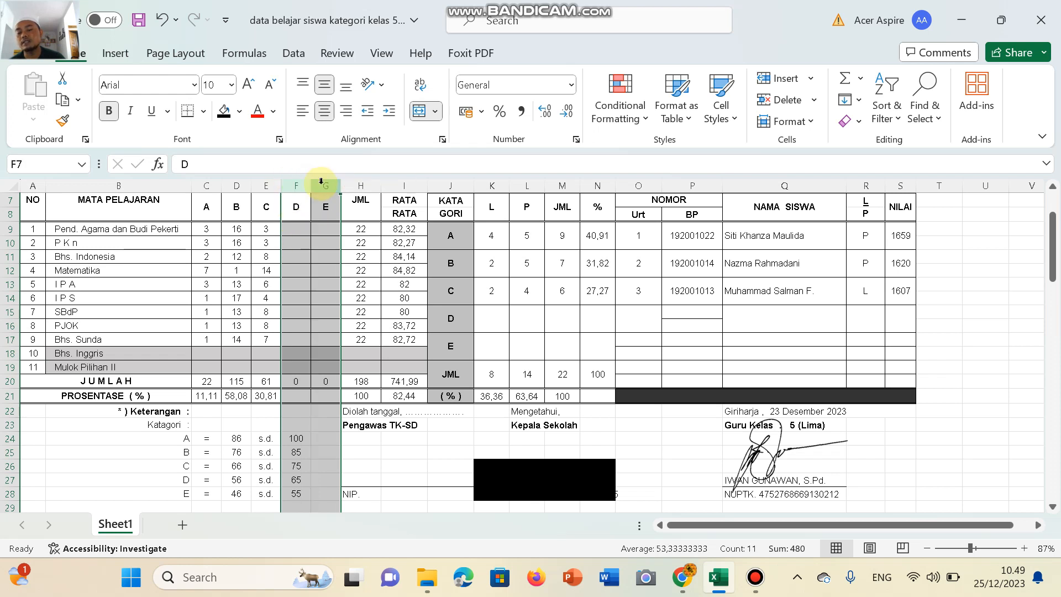
click(306, 198)
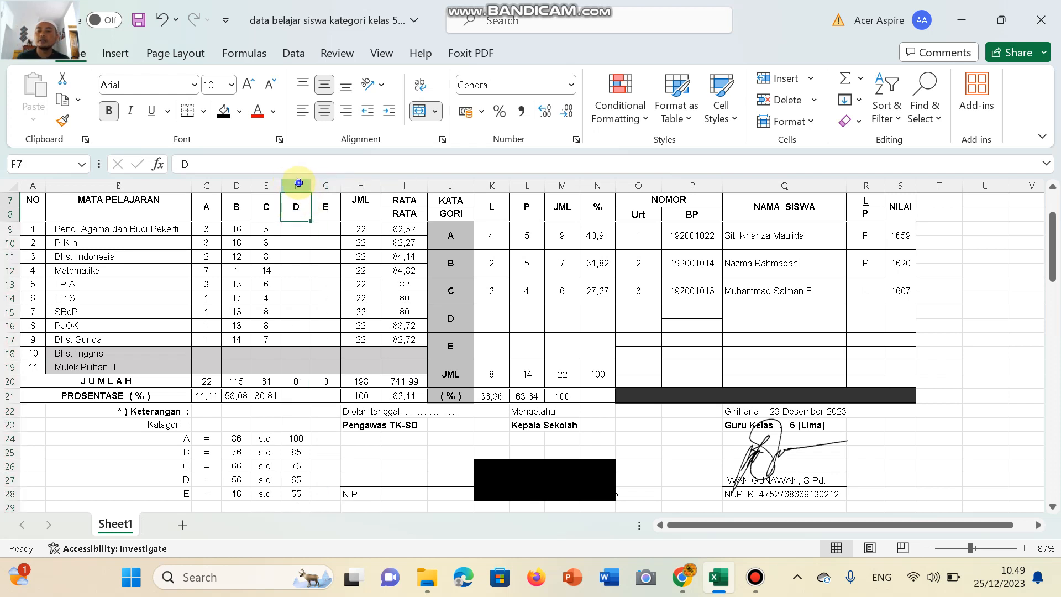
Step: Compare the category D and E columns with the category score ranges in the Keterangan legend
click(297, 184)
click(326, 184)
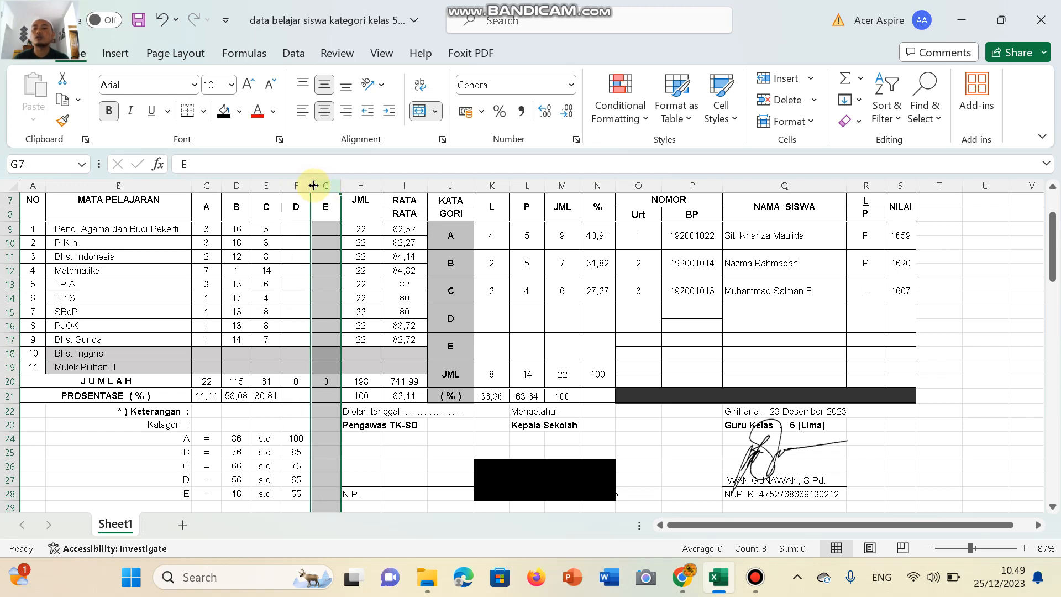
click(297, 185)
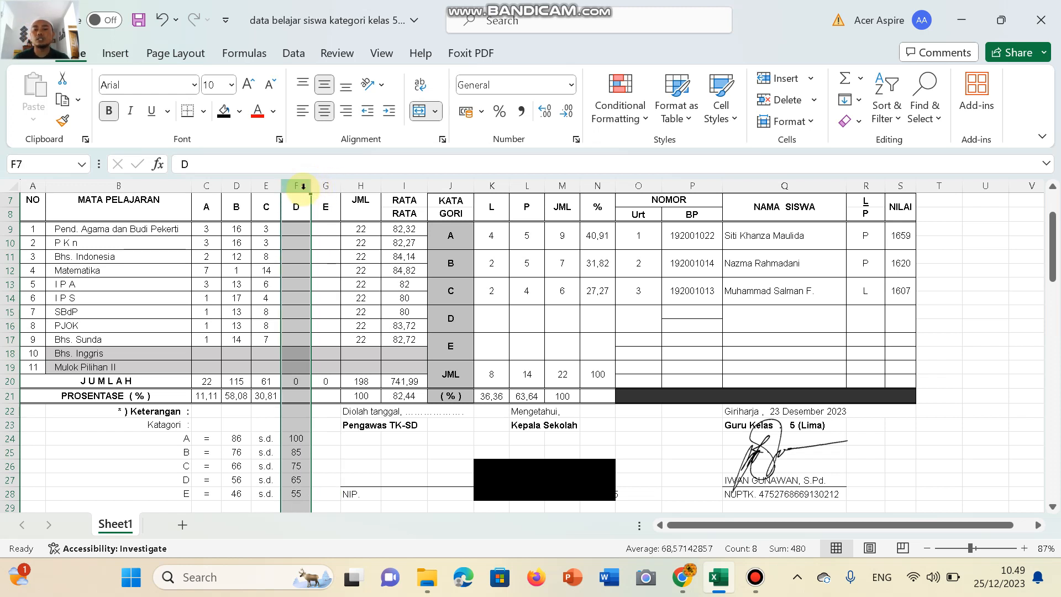
key(Right)
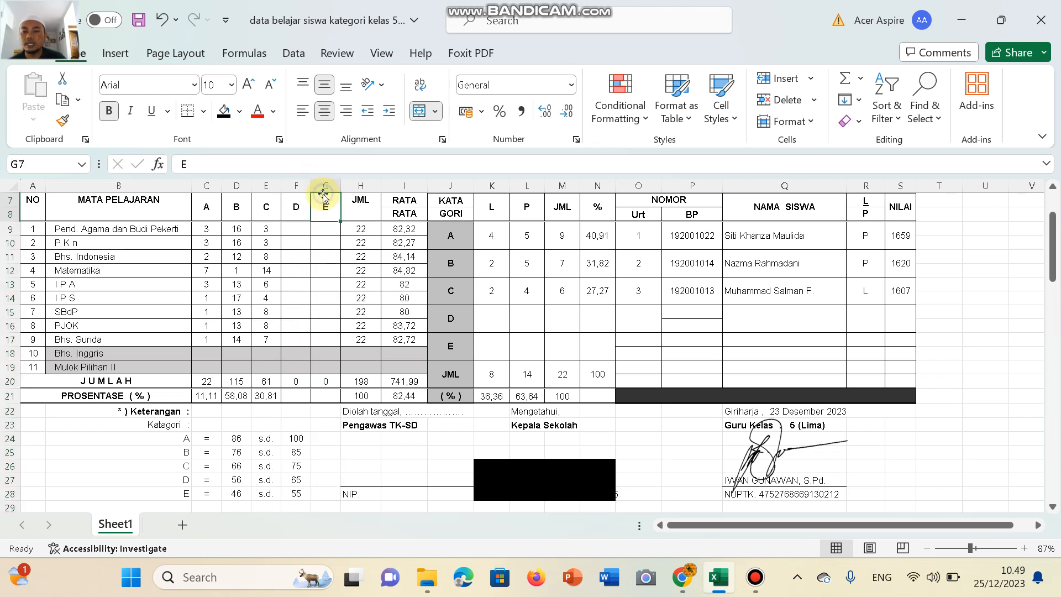
drag(300, 186, 318, 189)
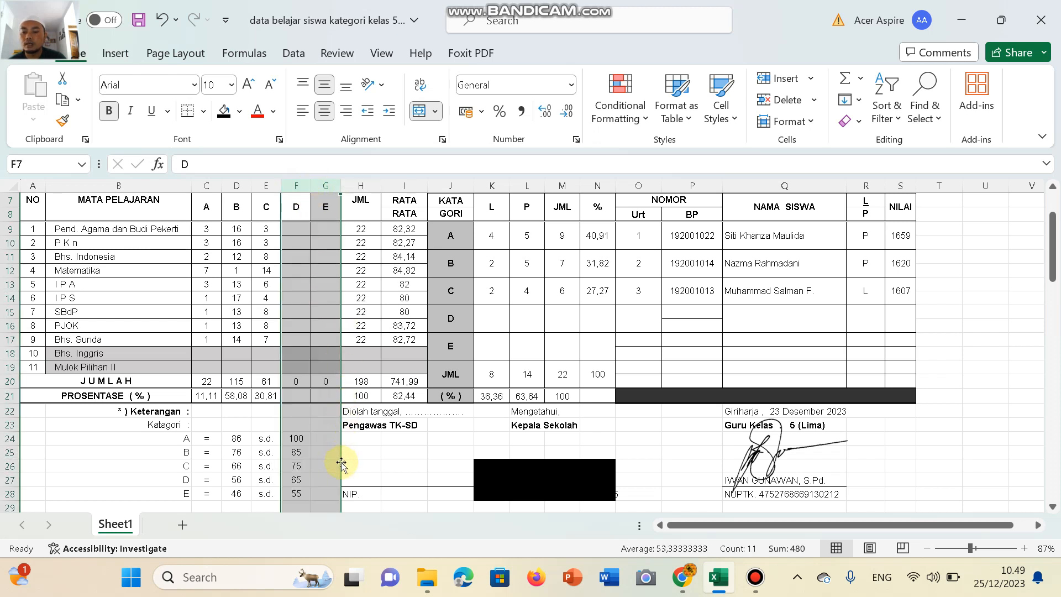
click(242, 482)
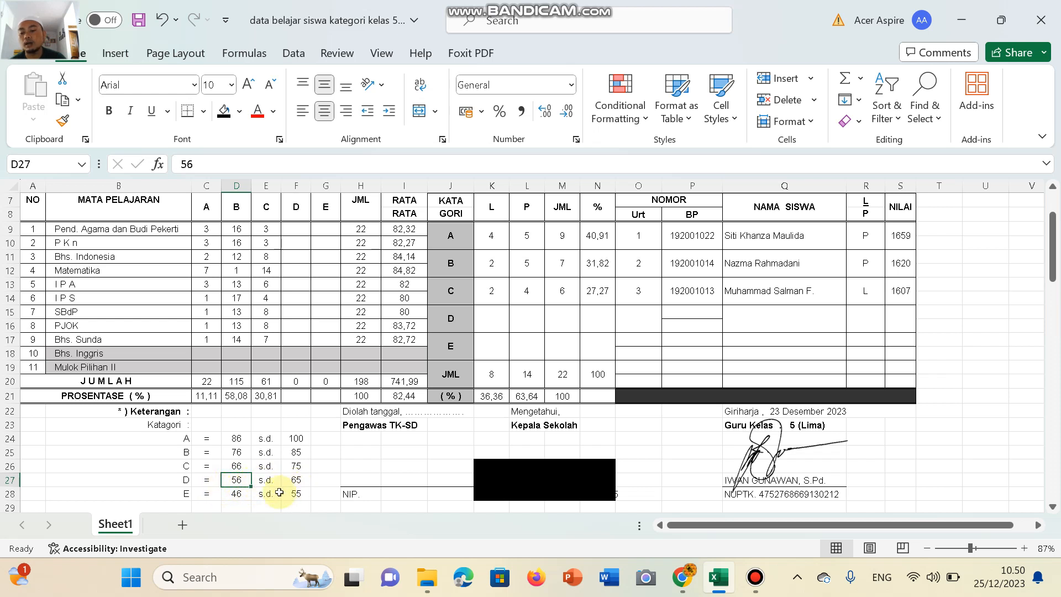
click(299, 187)
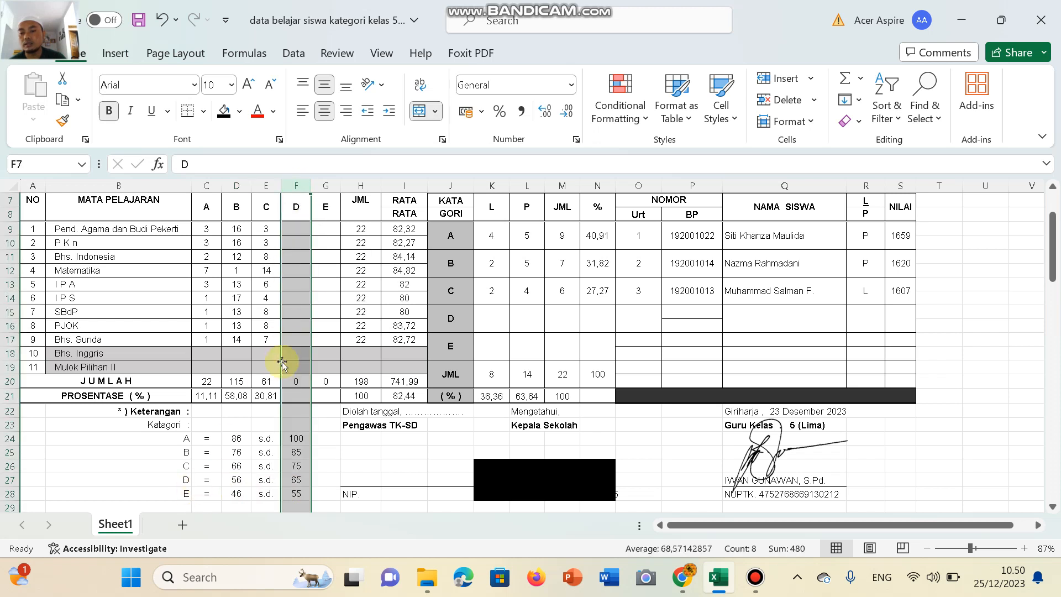
click(236, 480)
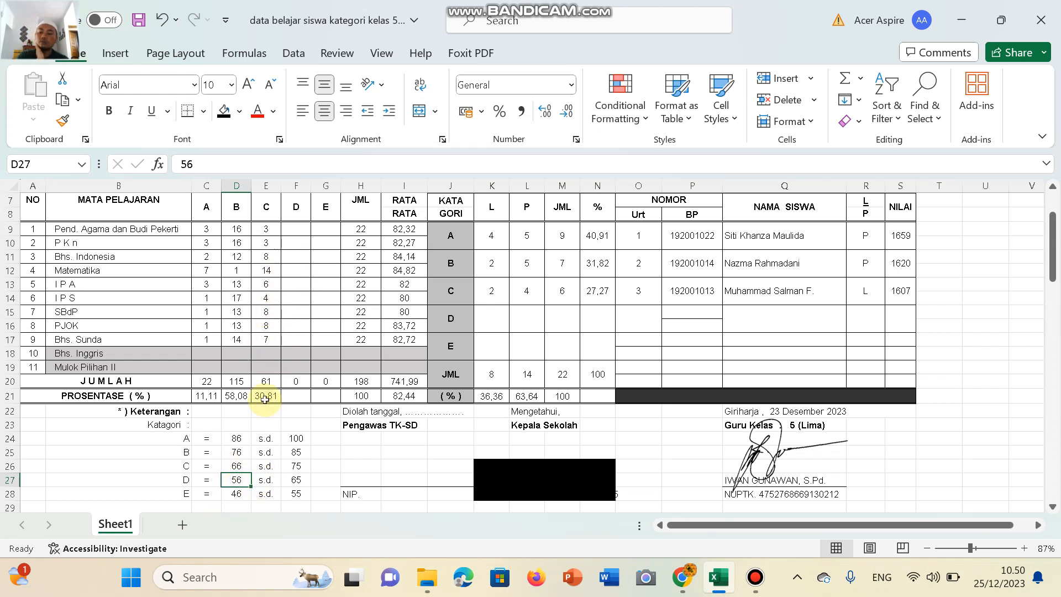
click(297, 468)
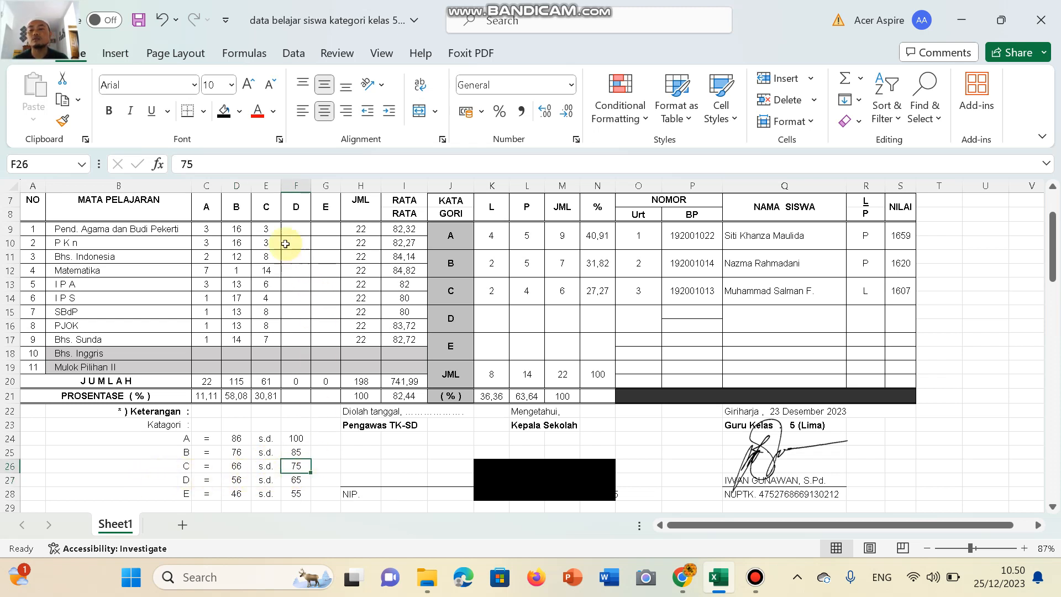
Step: Examine the category C column alongside the category D and E columns of the subject table
click(266, 186)
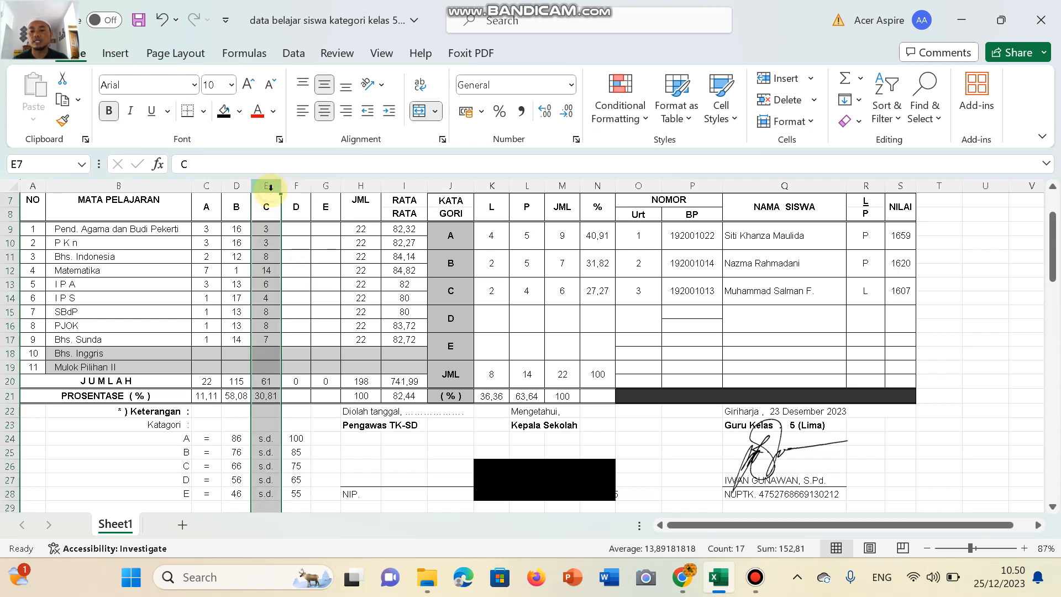
click(305, 191)
key(shift+Right)
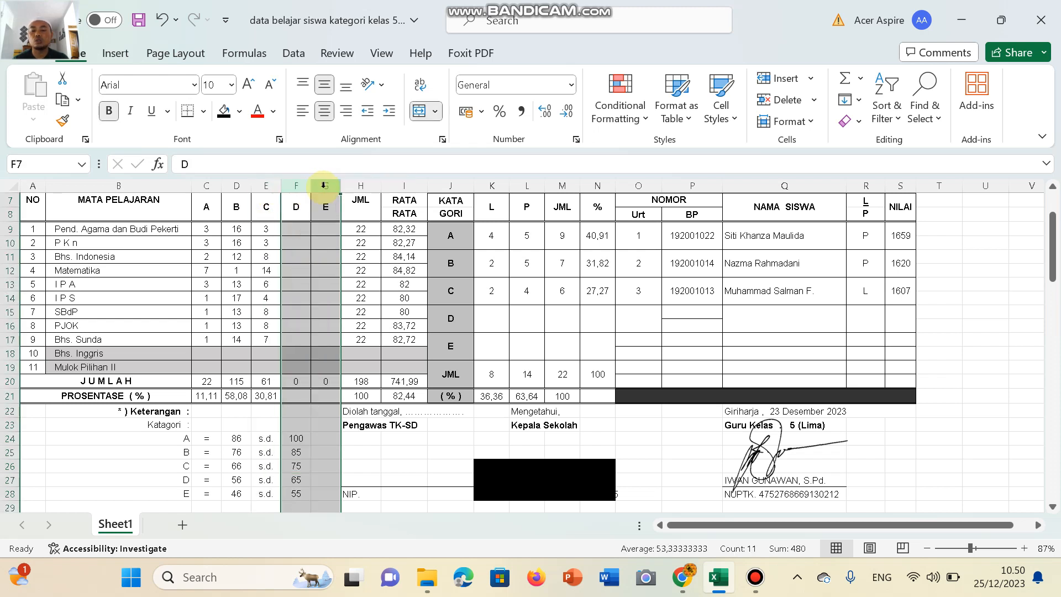
click(298, 184)
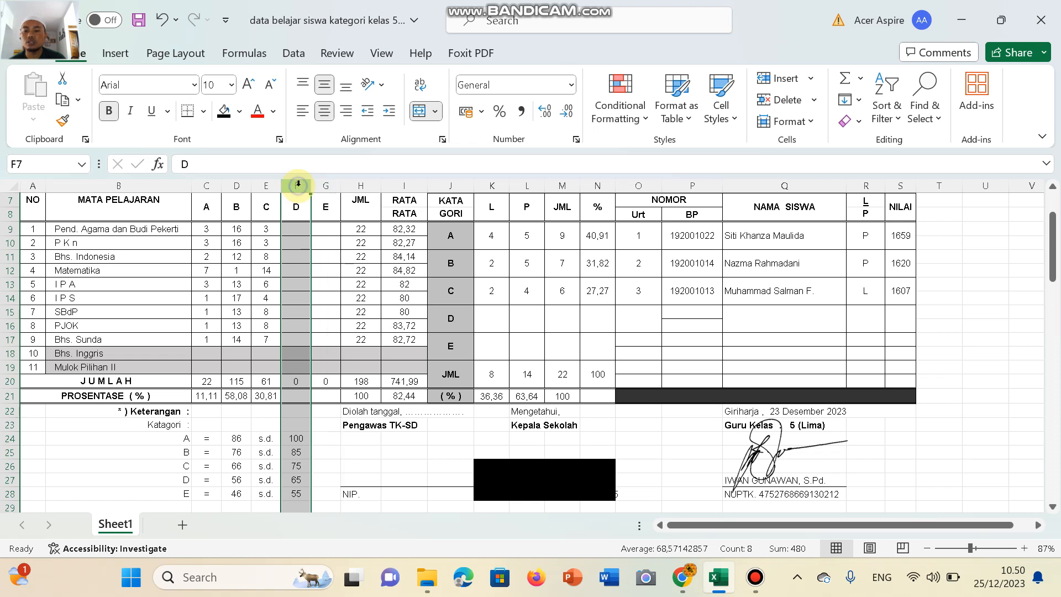
click(319, 228)
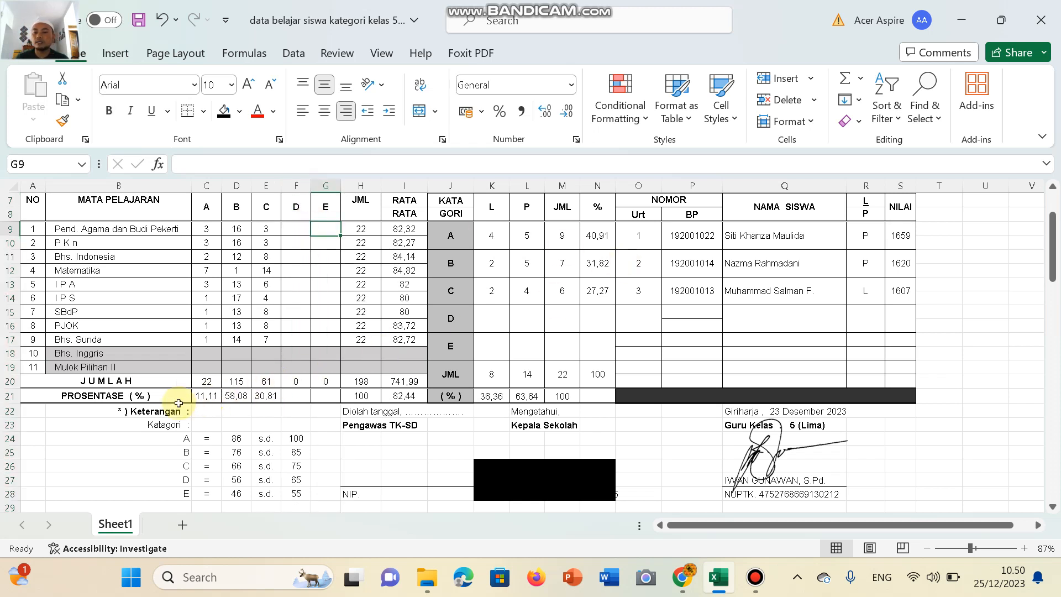
Step: Check the category A percentage in C21 against the category A and B totals in the JUMLAH row
click(210, 396)
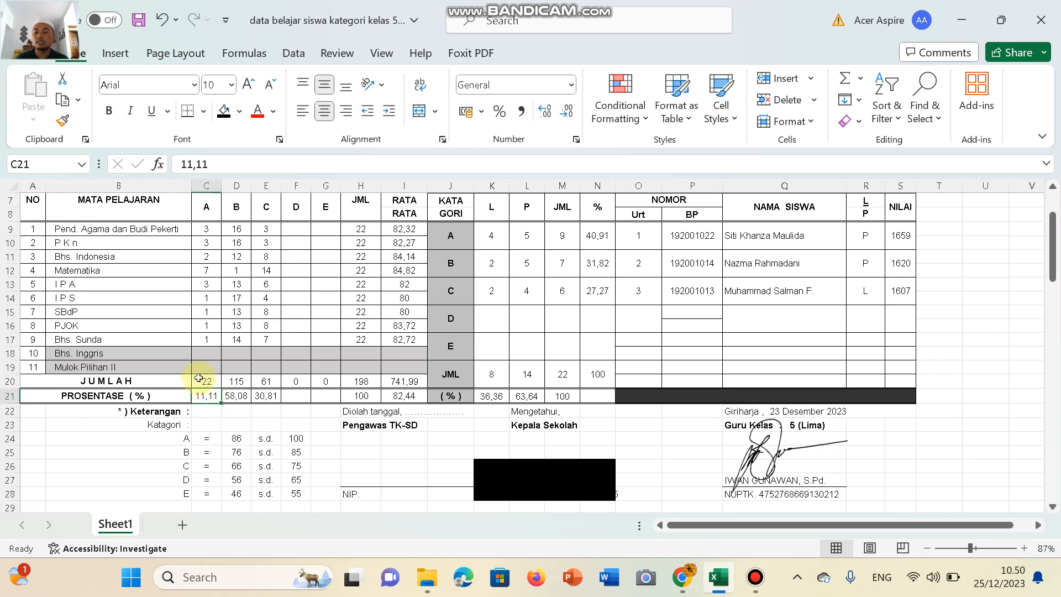
drag(207, 381, 234, 381)
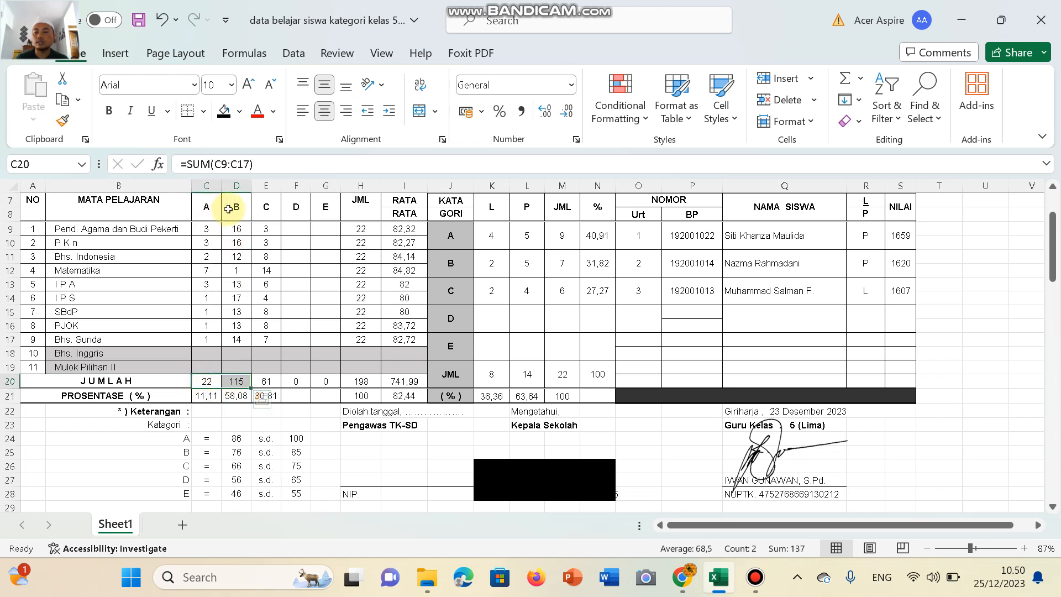
click(290, 424)
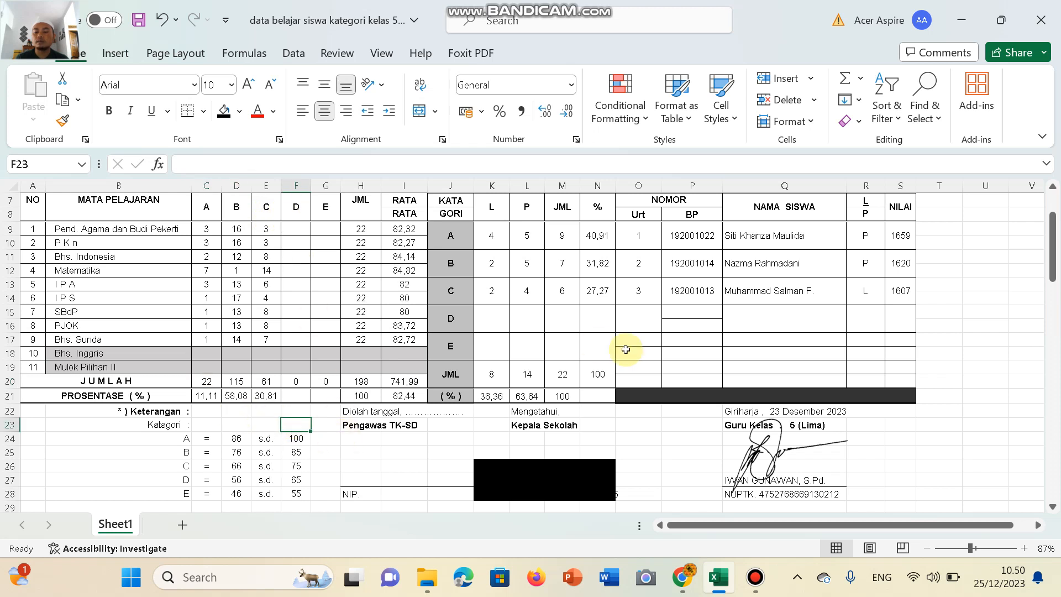
Step: Inspect the percentage helper row 30, relating its inputs to the category A total and the last filled subject, Bhs. Sunda
drag(1049, 263, 1056, 275)
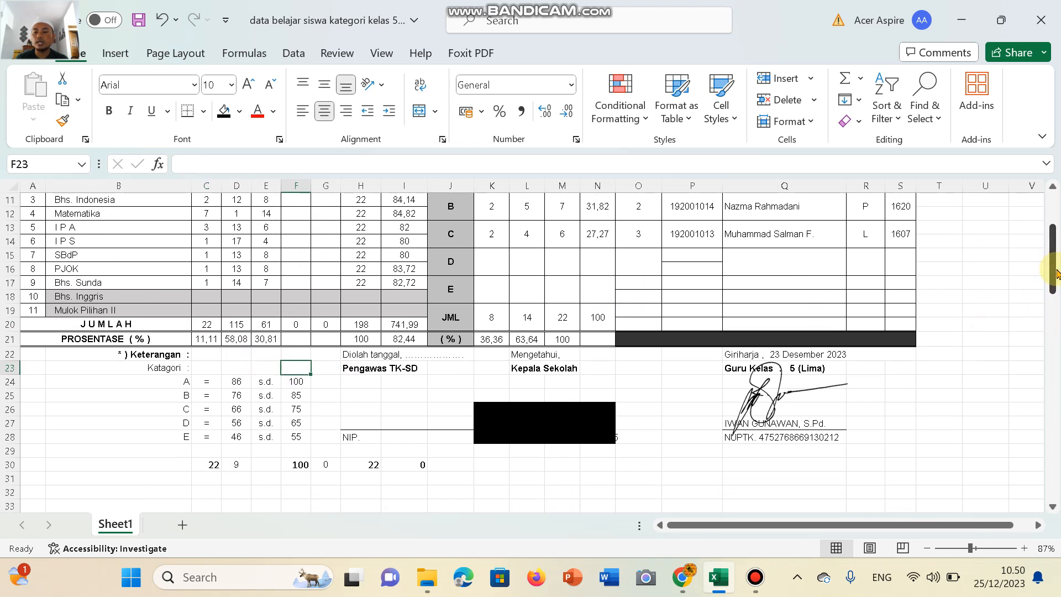
click(210, 465)
click(215, 329)
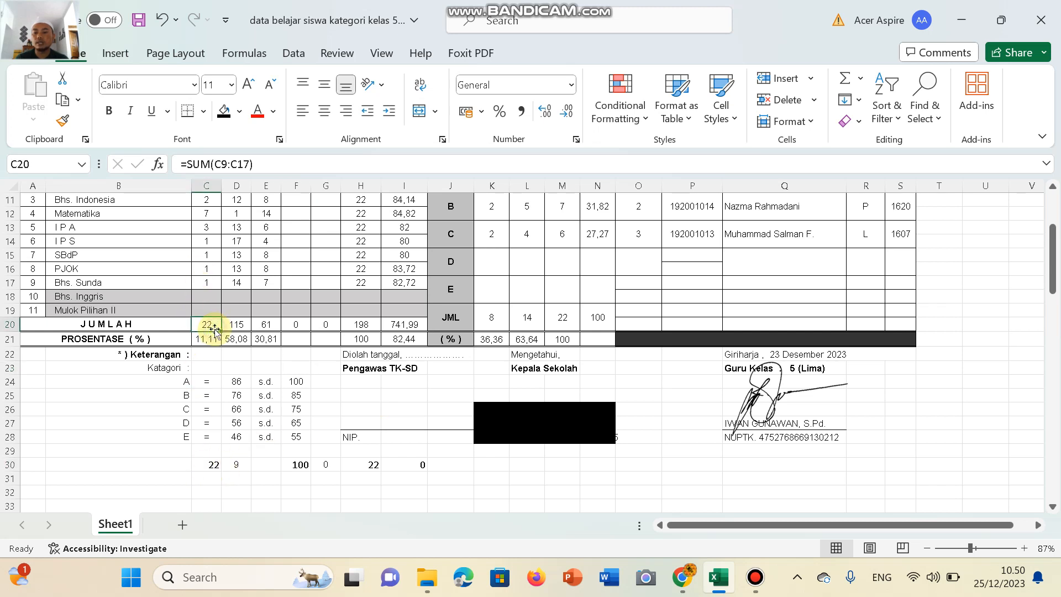
click(3, 282)
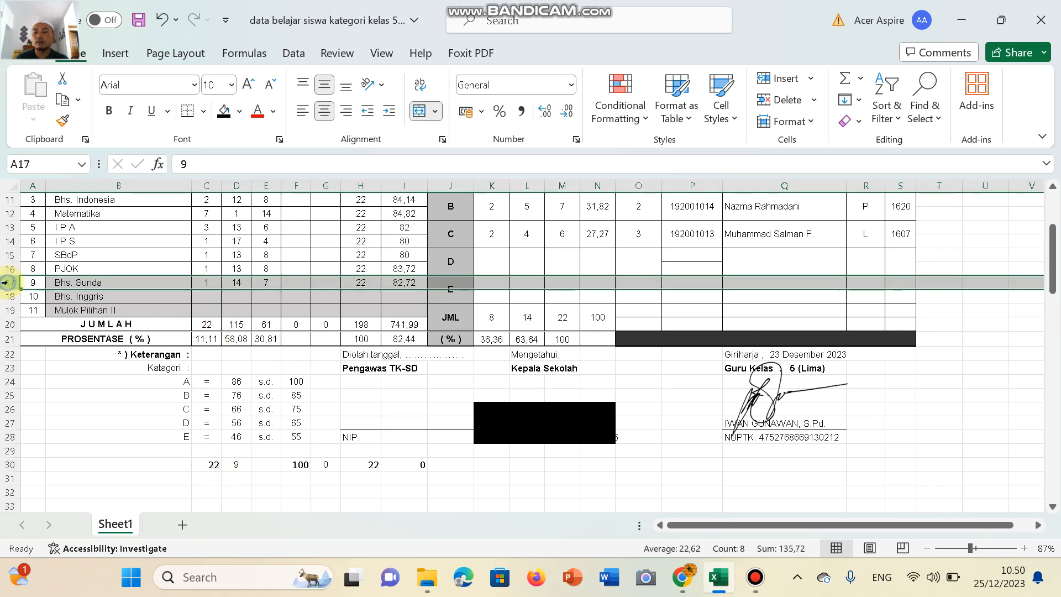
click(232, 465)
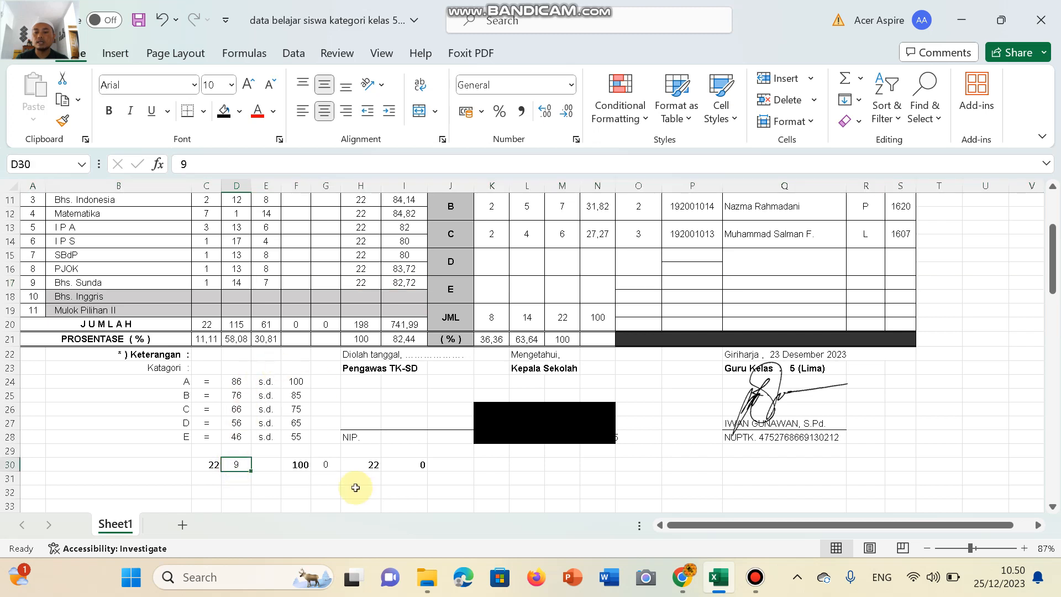
click(304, 465)
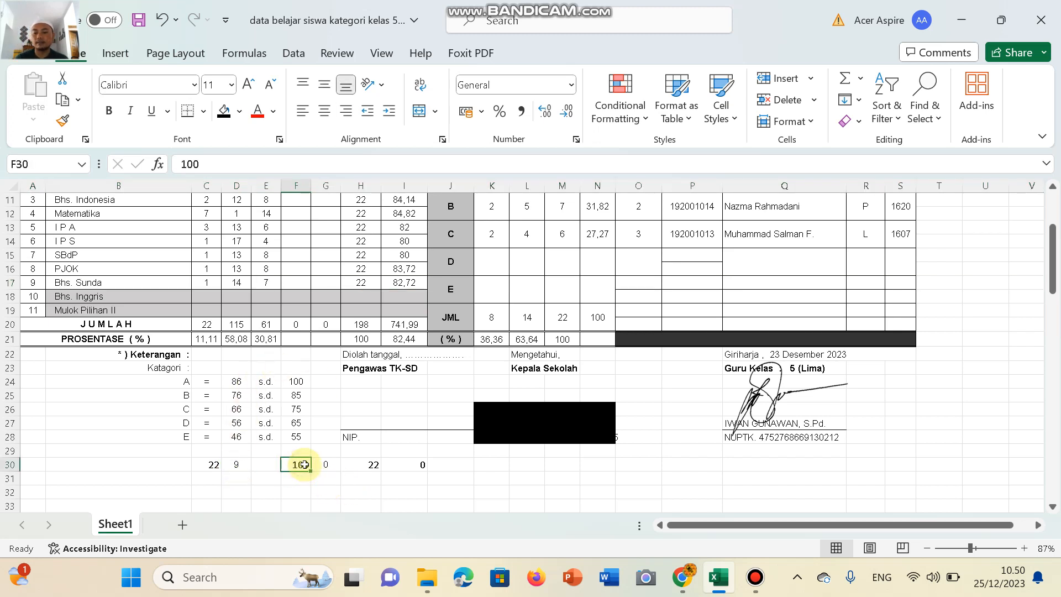
click(367, 466)
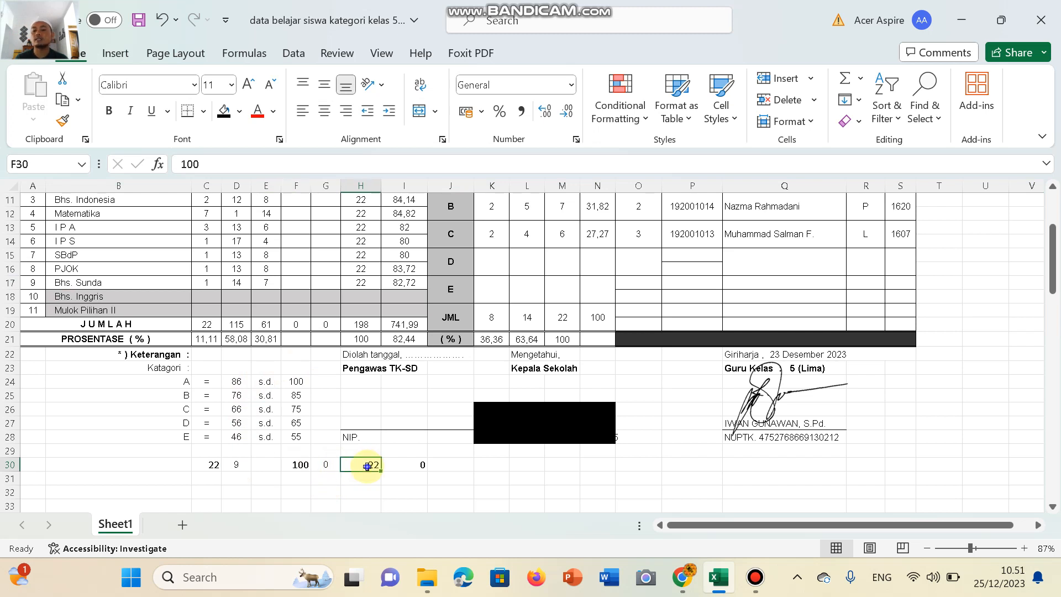
Step: Enter the formula =(C30/9) in E30 to divide the category total by the number of subjects
click(260, 465)
text(=)
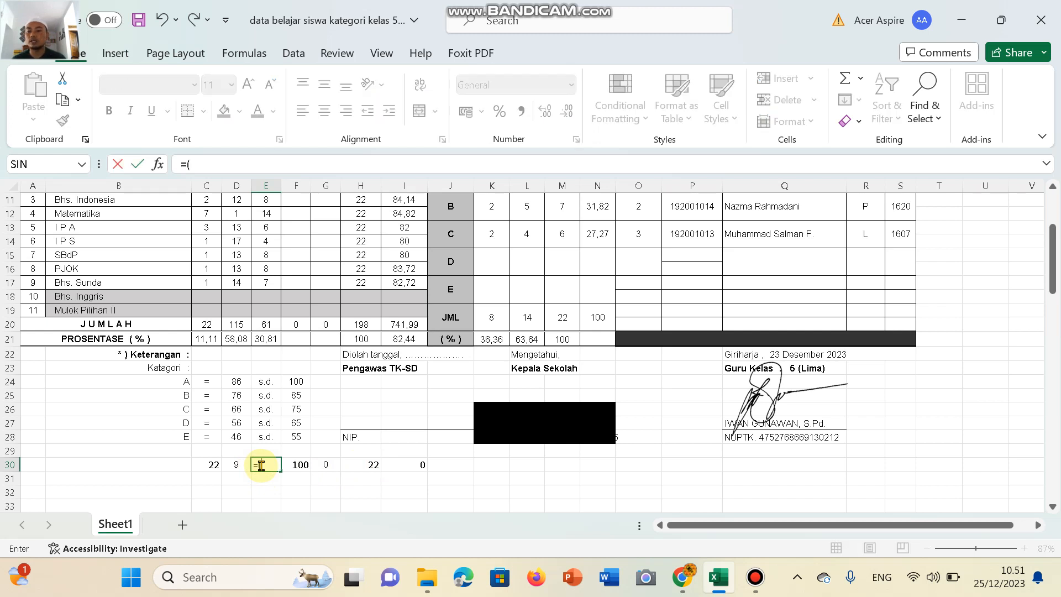
text(()
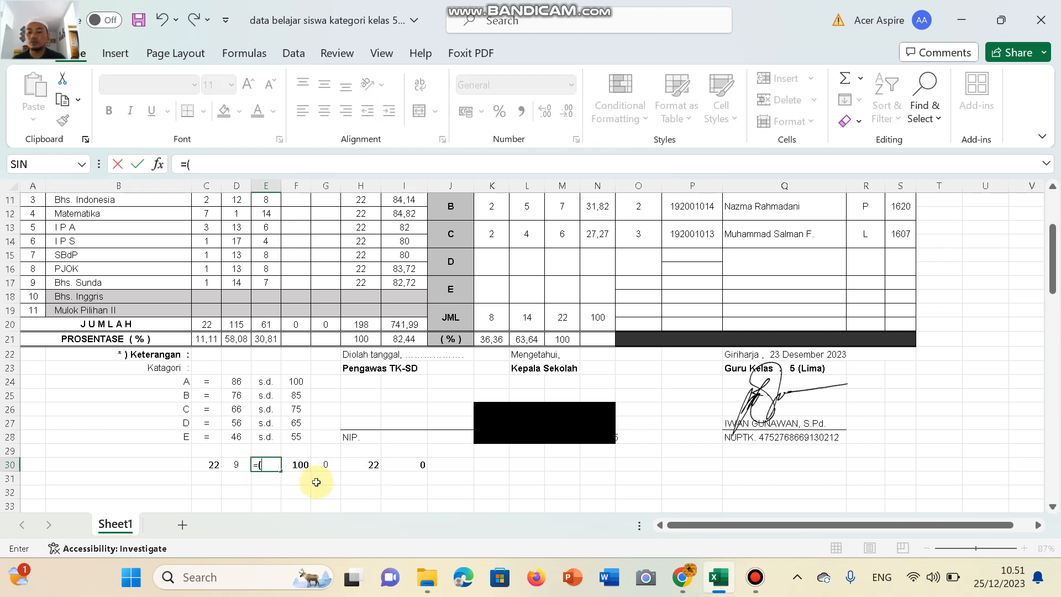
text(C30/9)
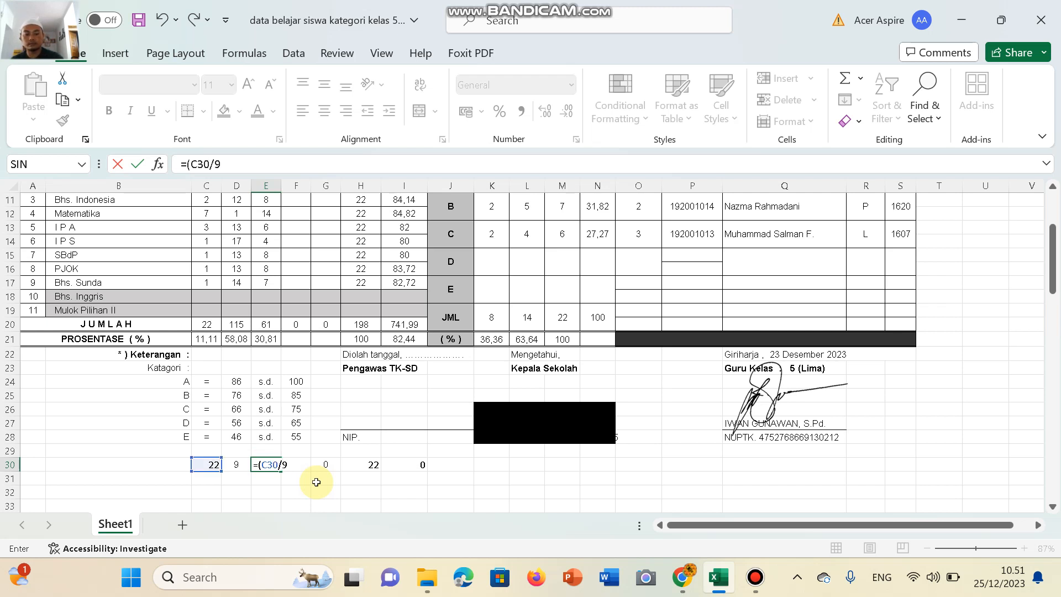
text())
key(Return)
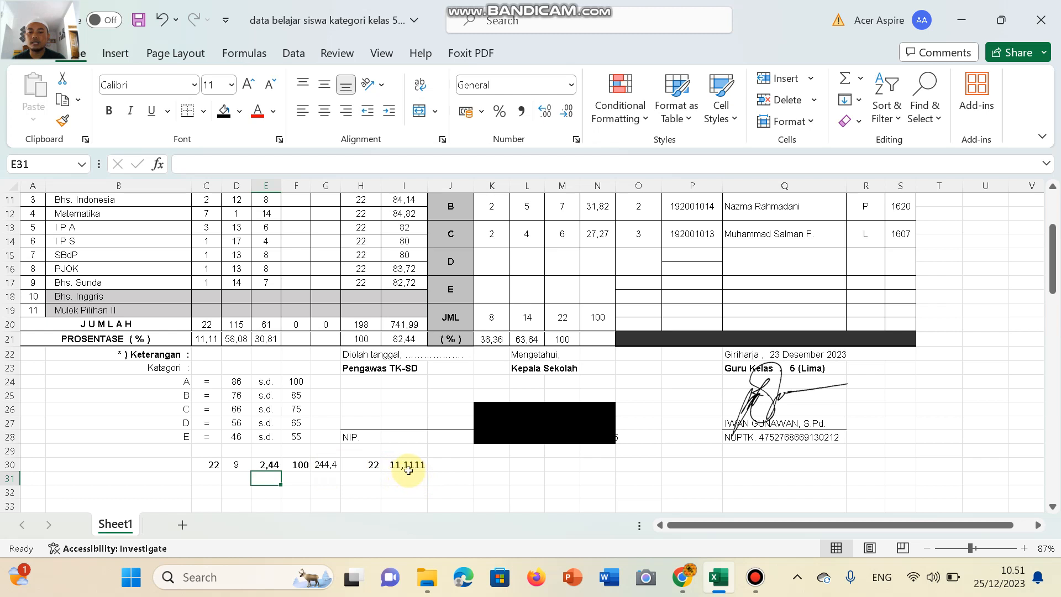
Step: Set the category total in C30 to 115 for category B and check the percentage formula in I30
click(205, 467)
text(115)
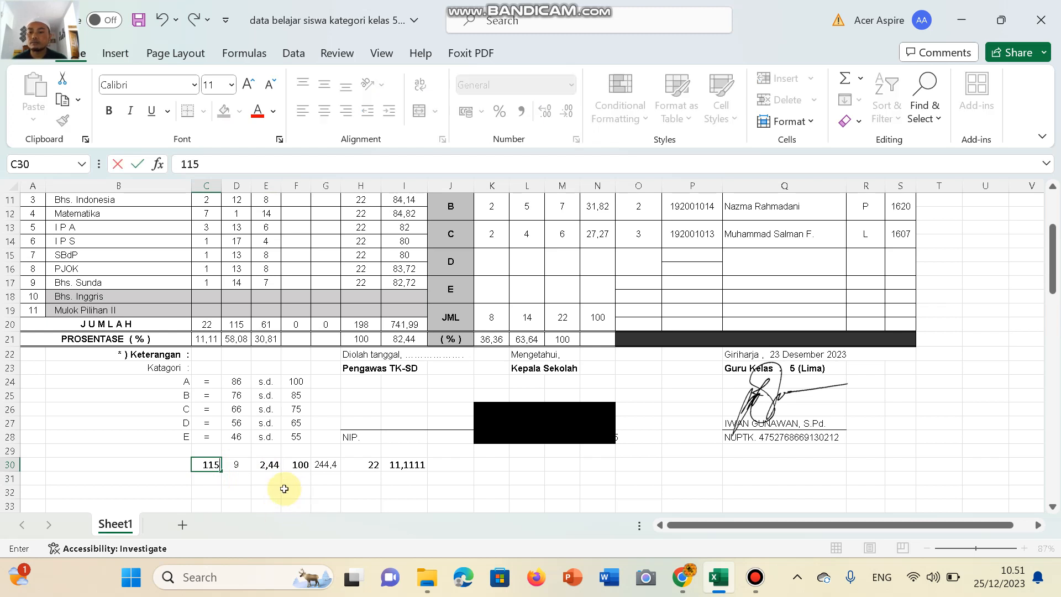
click(284, 490)
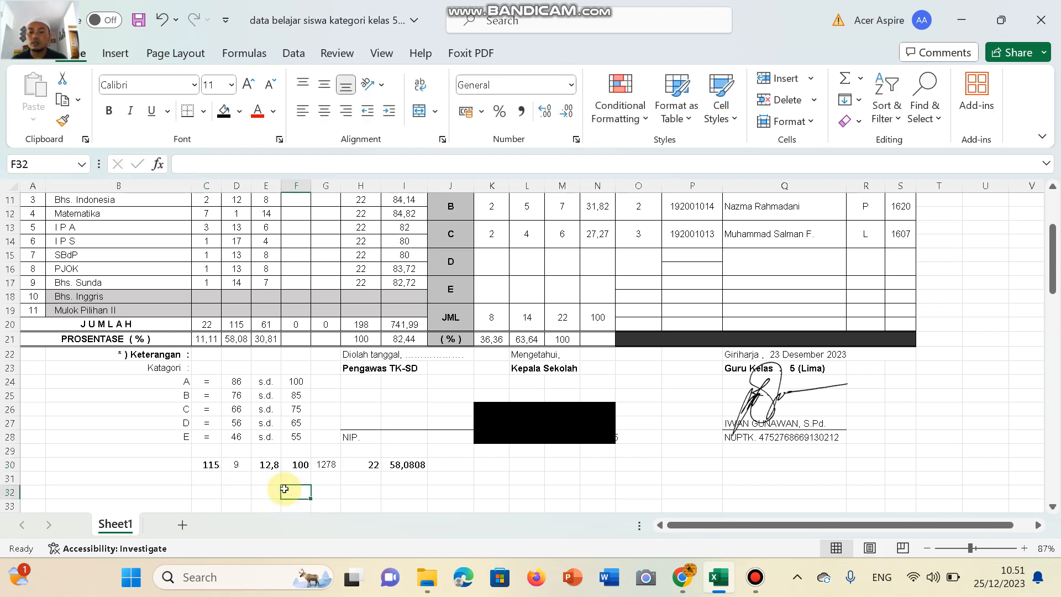
click(402, 476)
click(404, 465)
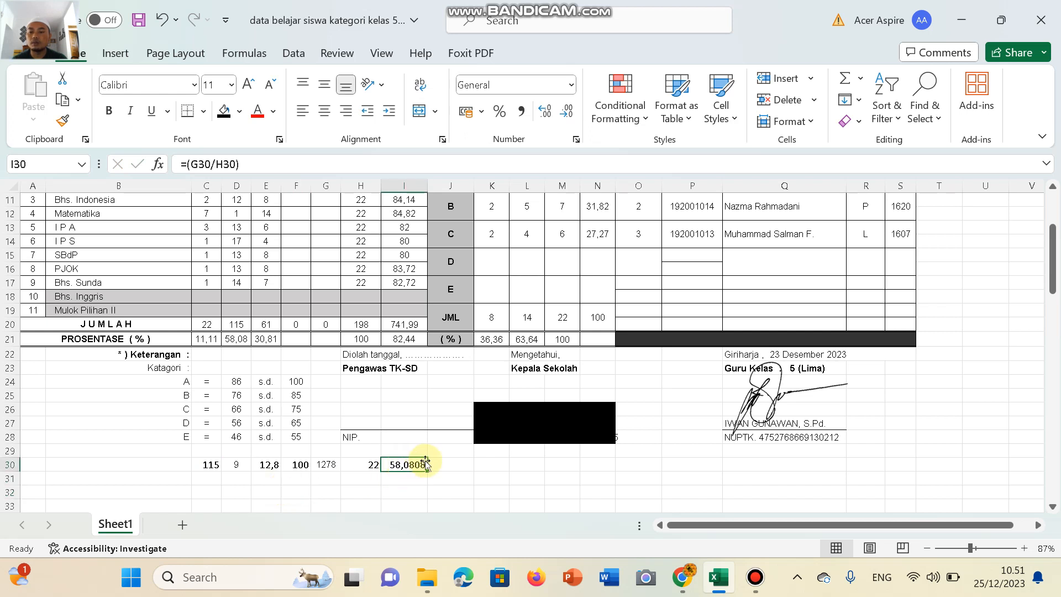
Step: Set the category total in C30 to 61 for category C and check the resulting percentage in I30
click(268, 326)
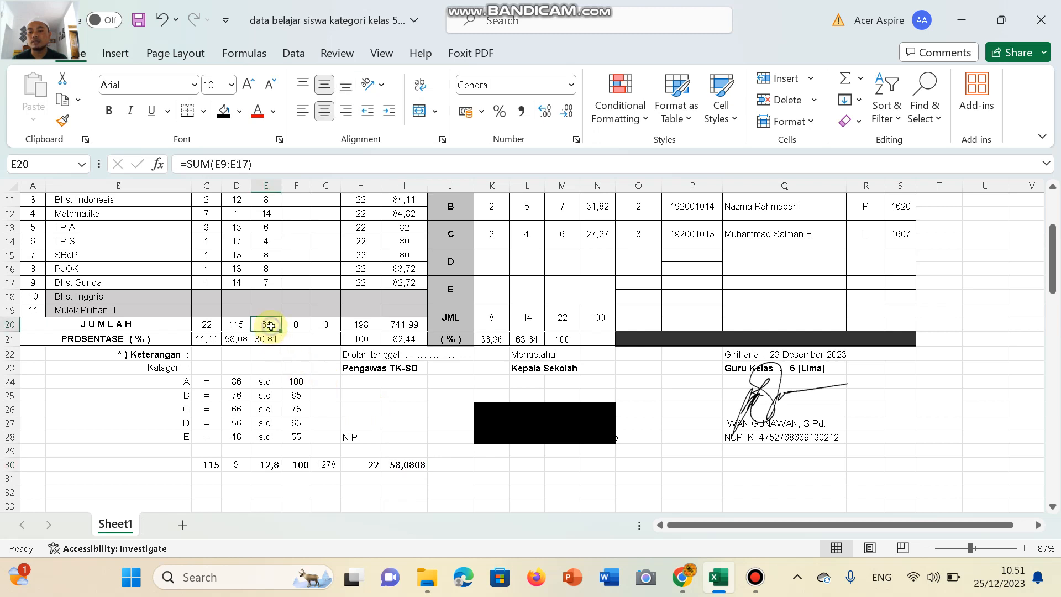
click(212, 466)
text(61)
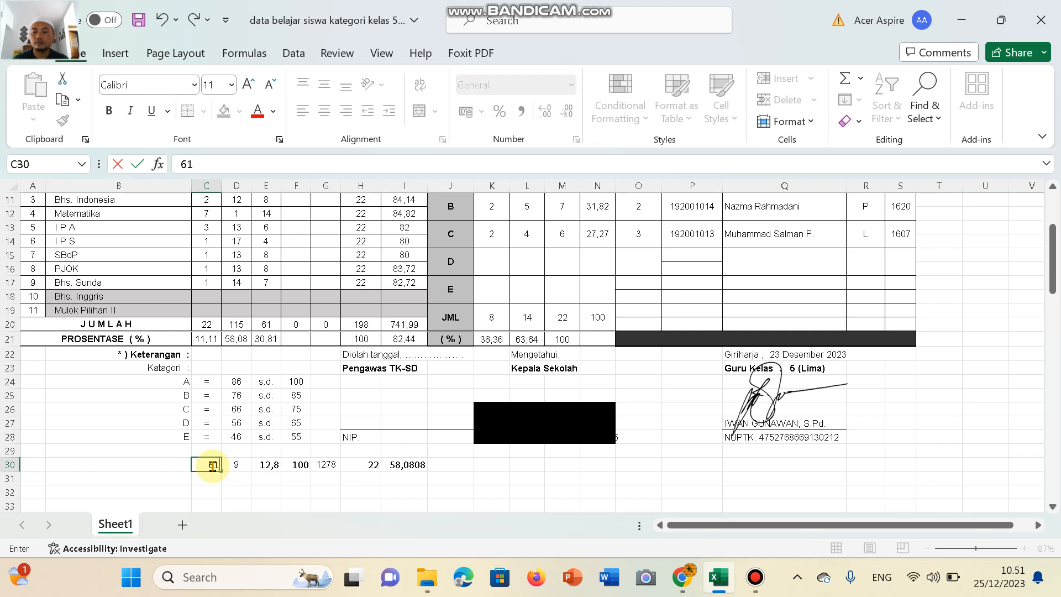
click(319, 486)
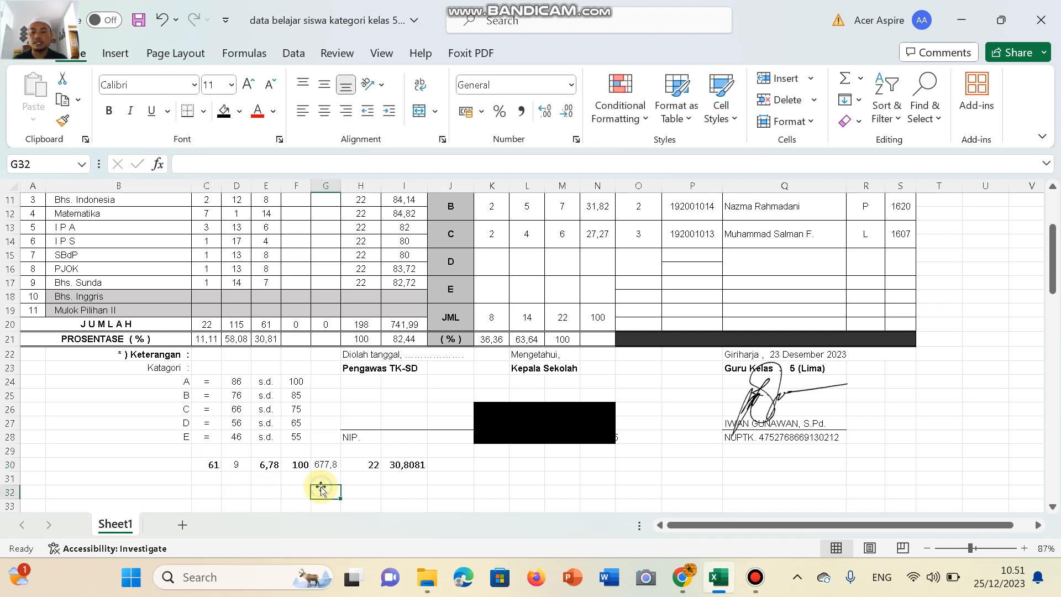
click(410, 465)
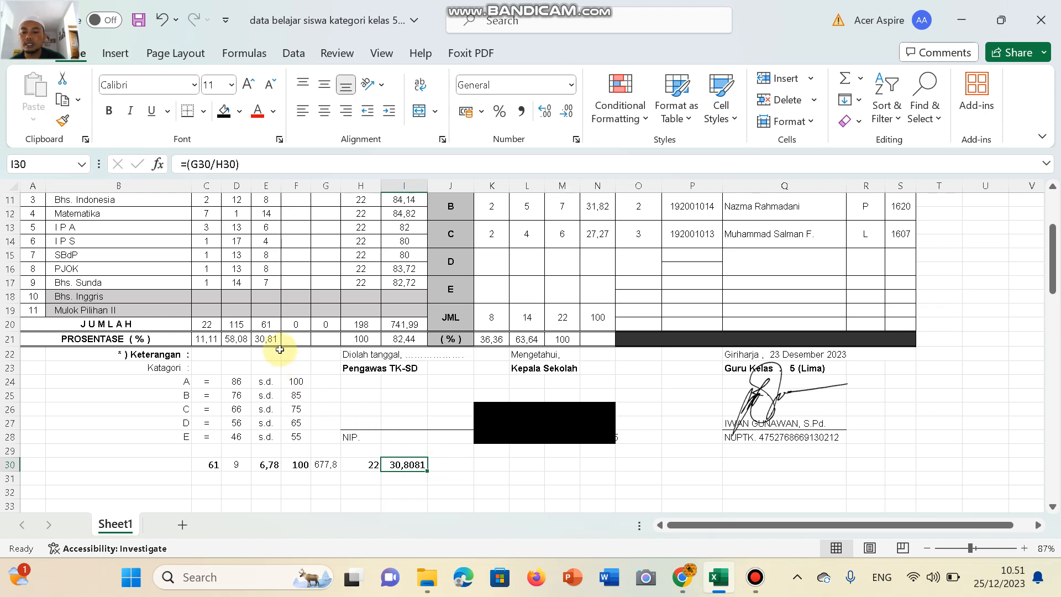
click(364, 493)
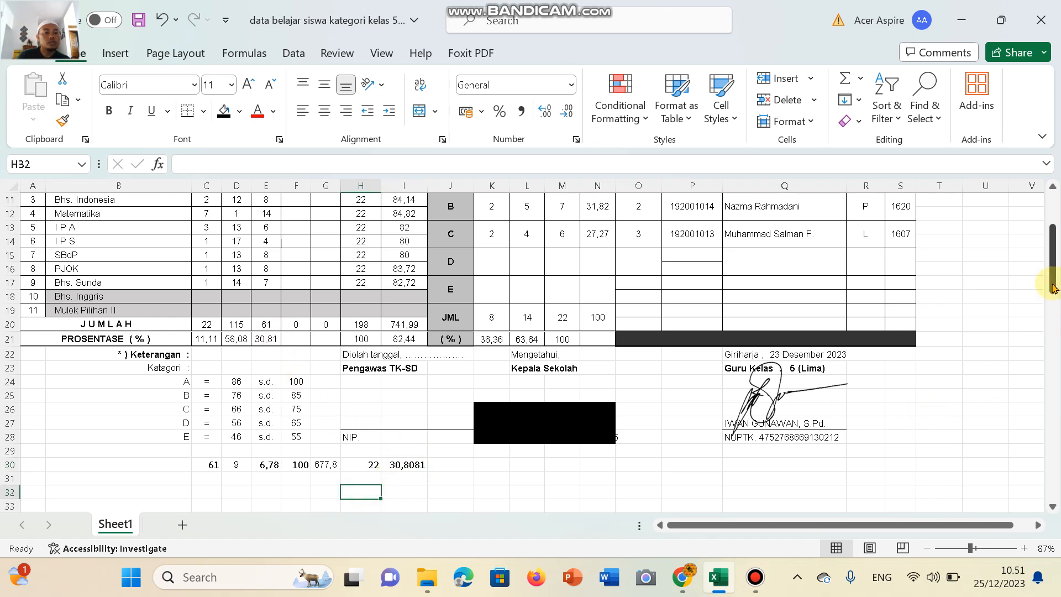
Step: Examine the KATAGORI column of the class position table, relating category A's L count to the subject category columns
drag(1053, 287, 1053, 268)
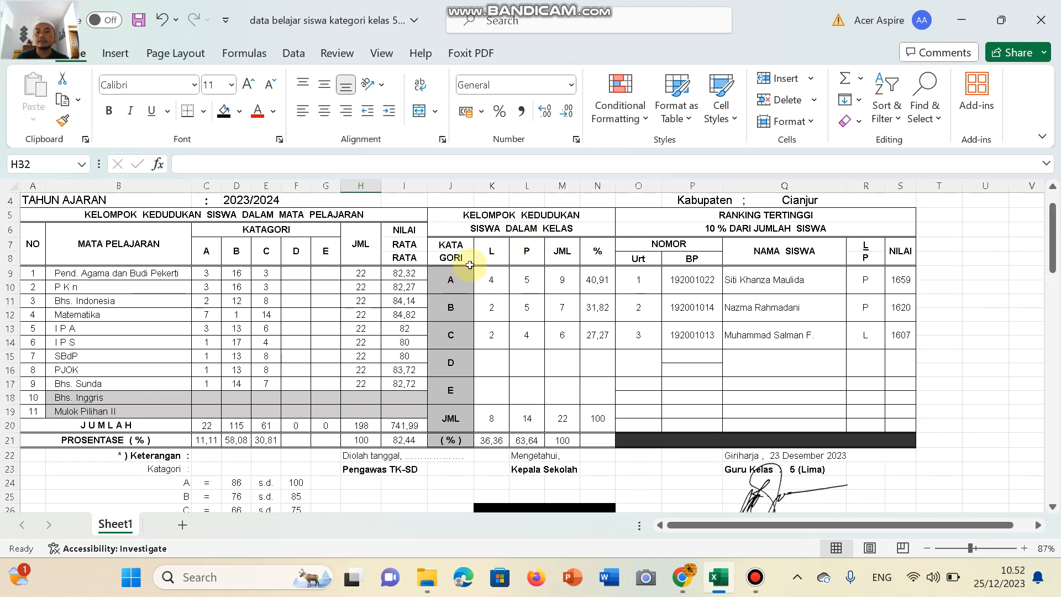
click(447, 252)
click(449, 185)
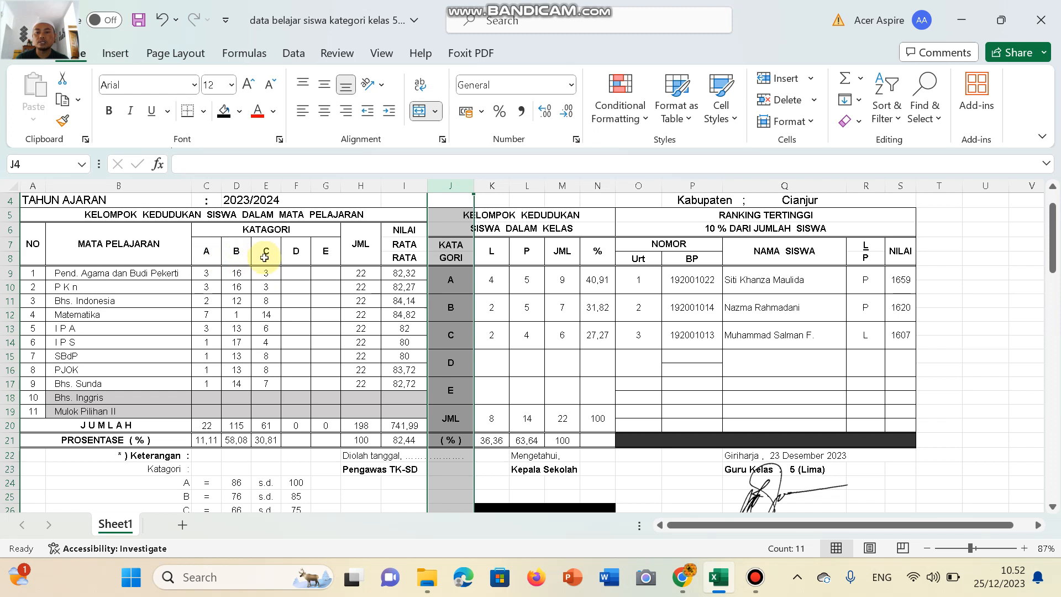
click(490, 284)
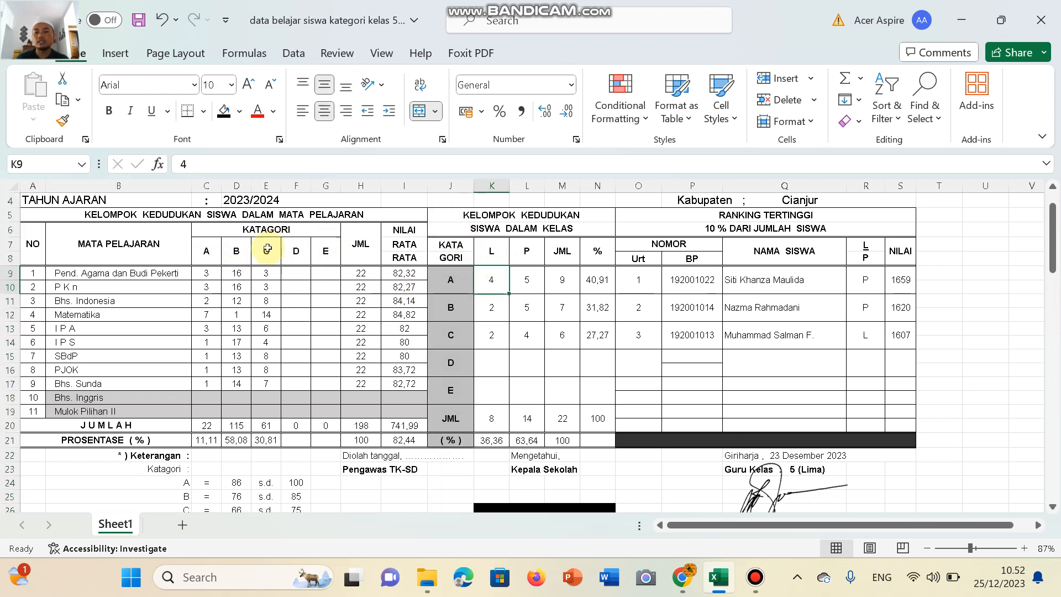
click(450, 183)
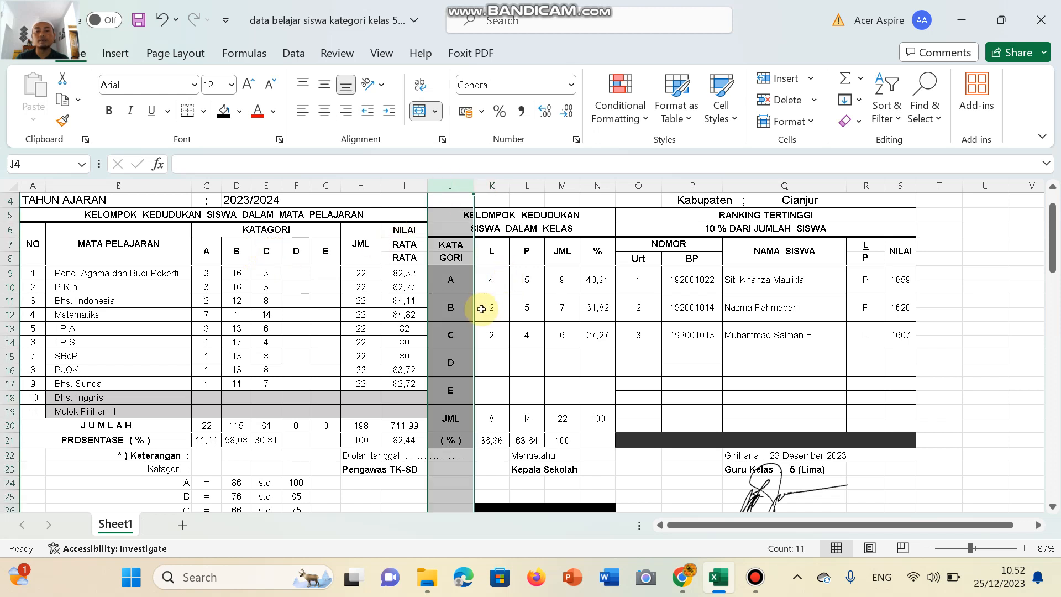
Step: Examine the category B and C rows of the class position table alongside the subject category figures
click(463, 307)
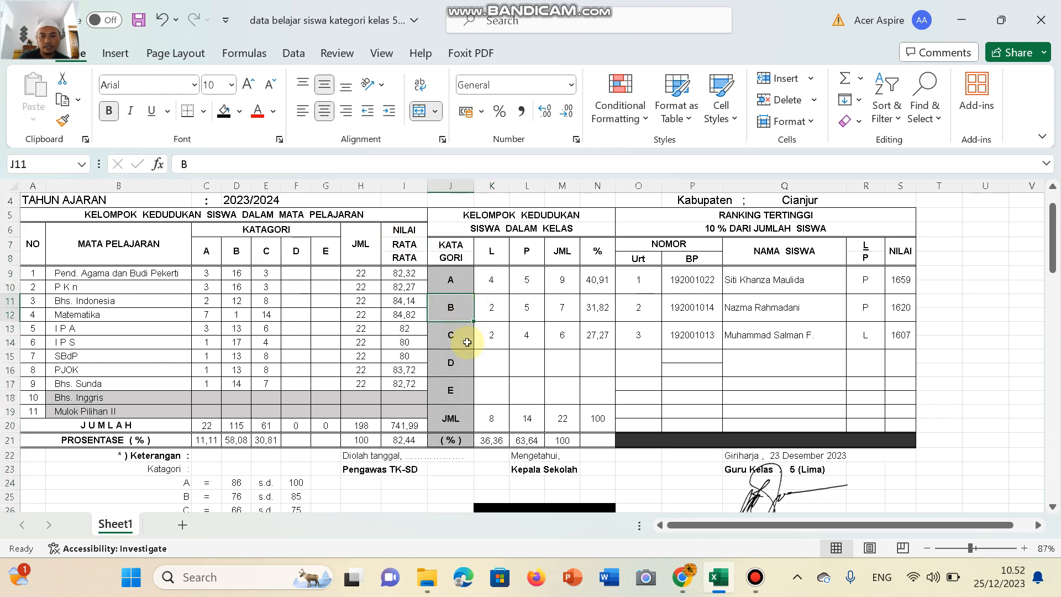
click(269, 301)
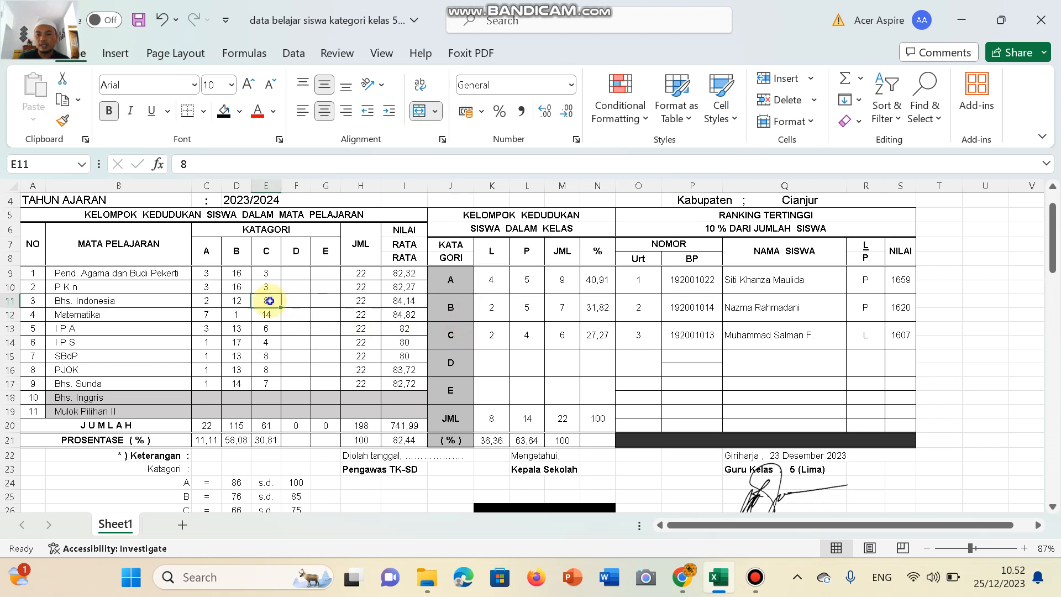
click(487, 336)
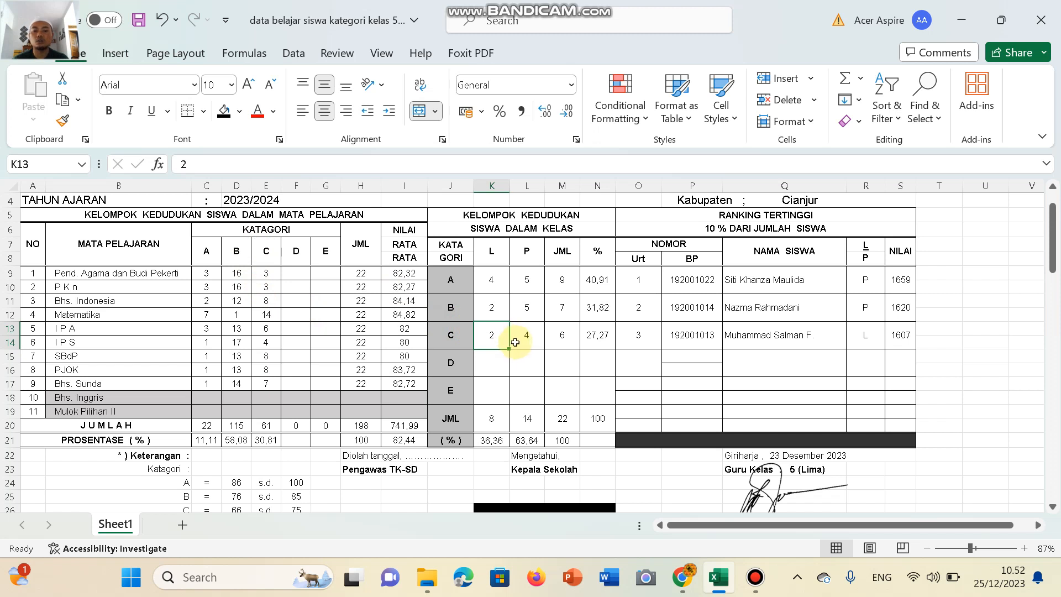
click(515, 342)
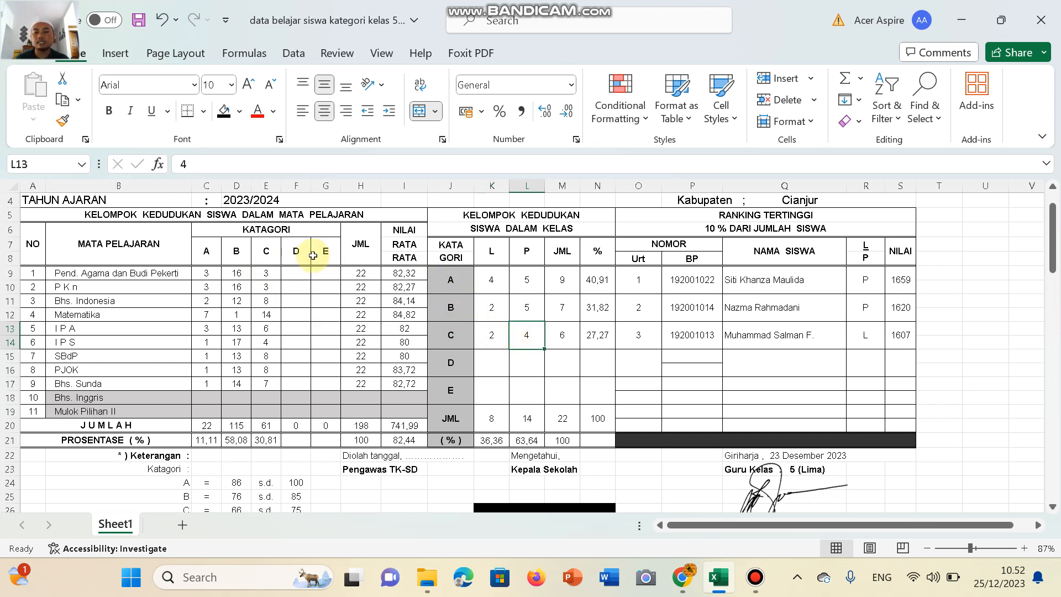
click(454, 185)
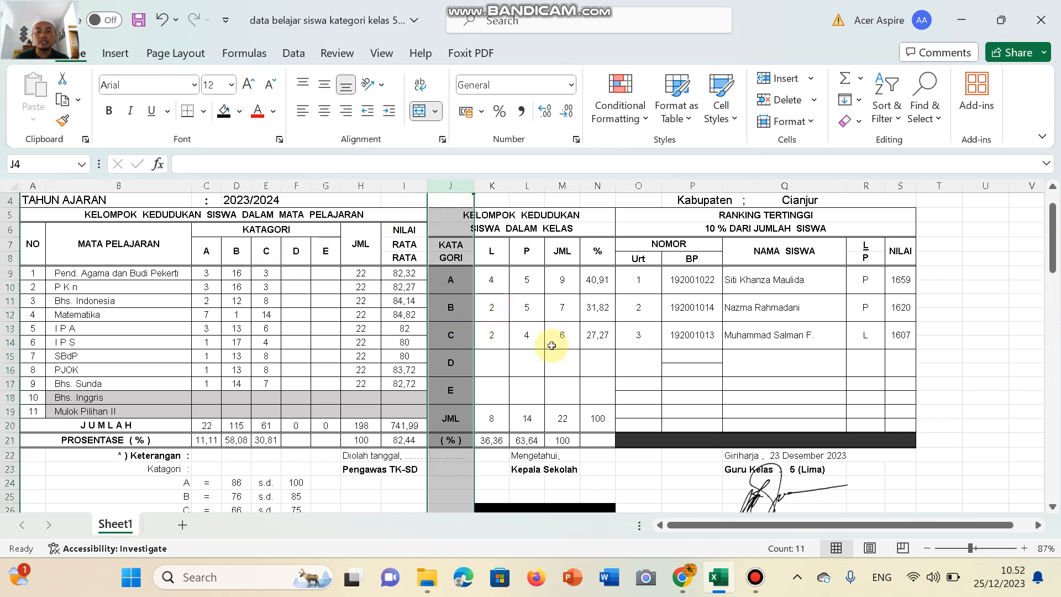
click(533, 340)
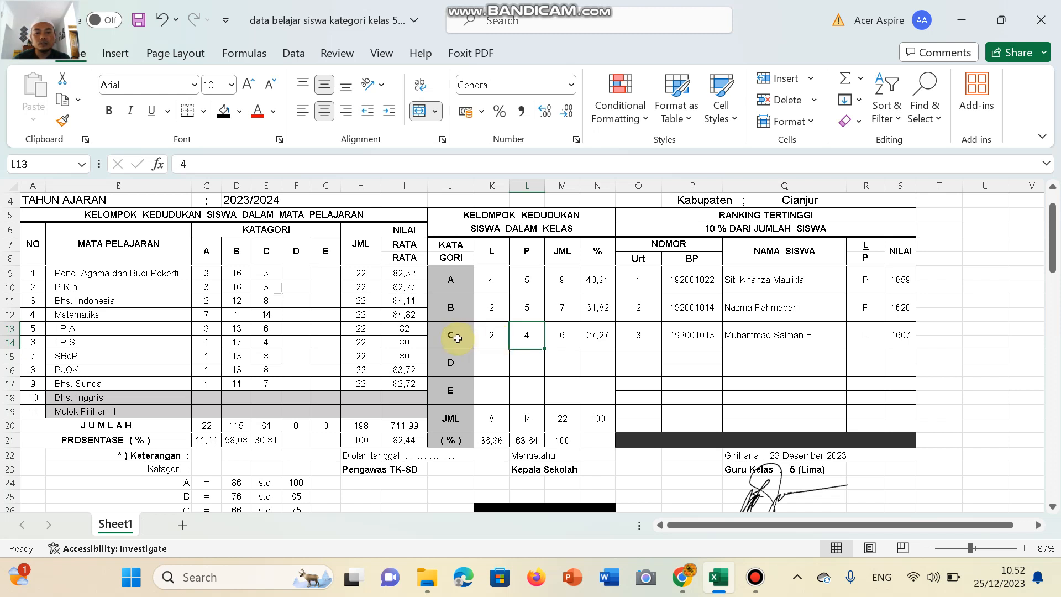
Step: Examine how category A's L and P counts combine in its JML cell, and trace the JML column to its total
click(489, 178)
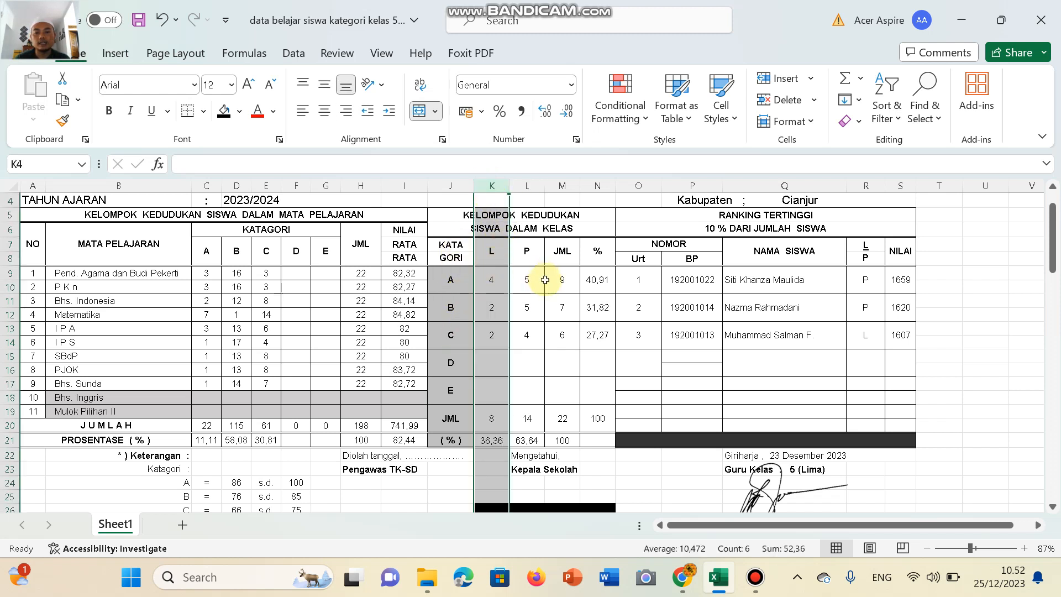
click(493, 286)
drag(493, 286, 553, 285)
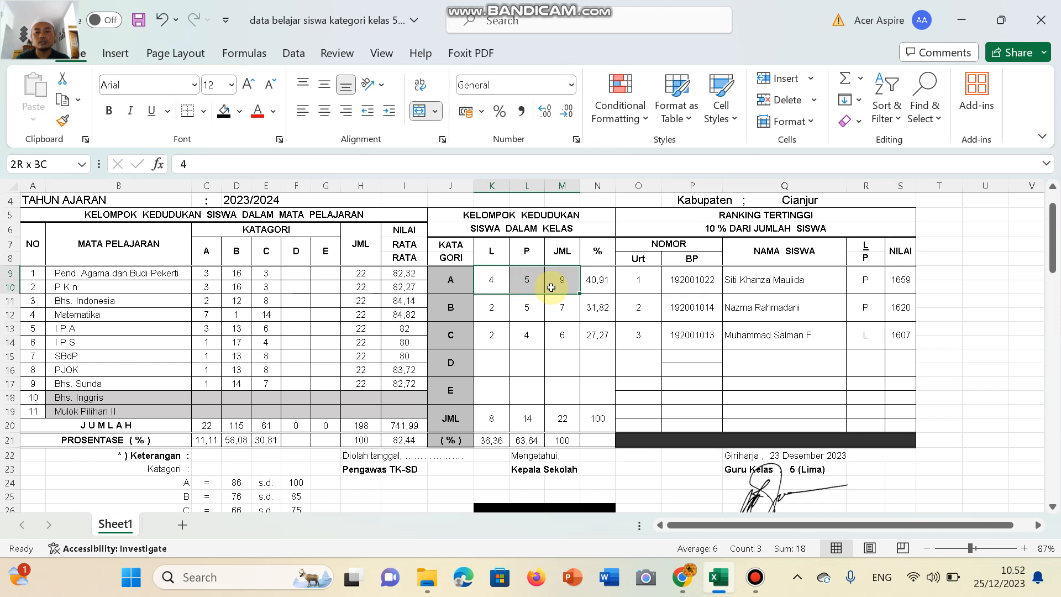
drag(552, 287, 552, 287)
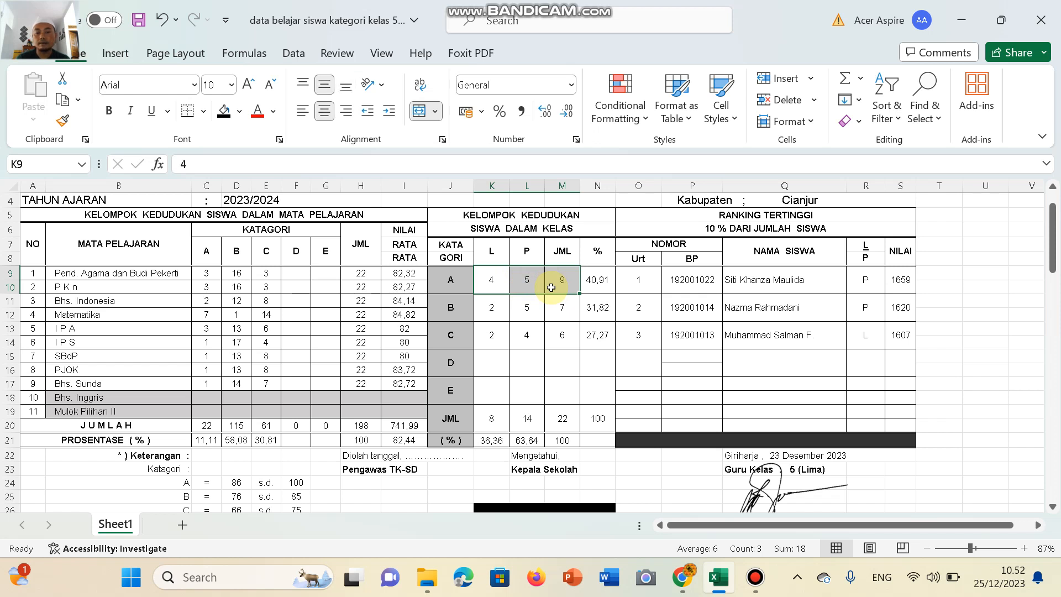
click(569, 285)
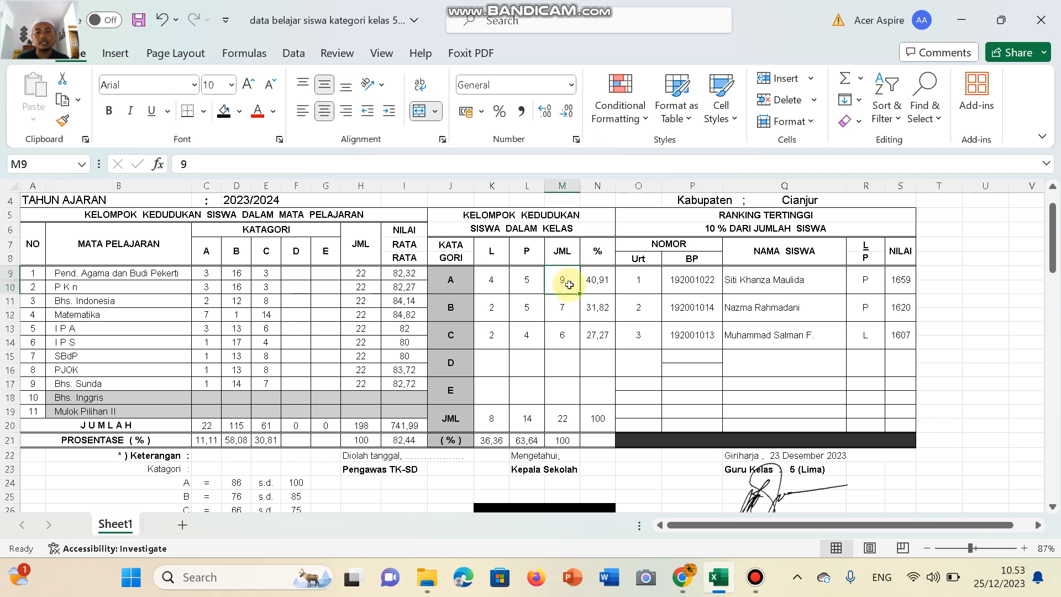
drag(567, 281, 557, 416)
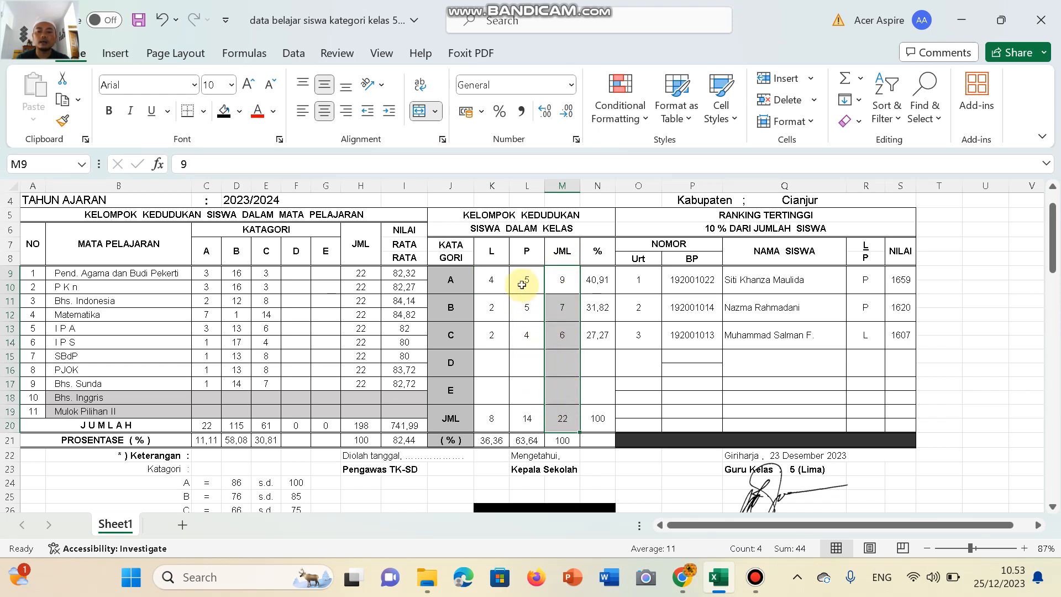
Step: Trace the L counts for categories A, B and C down to the JML total in K19
click(498, 282)
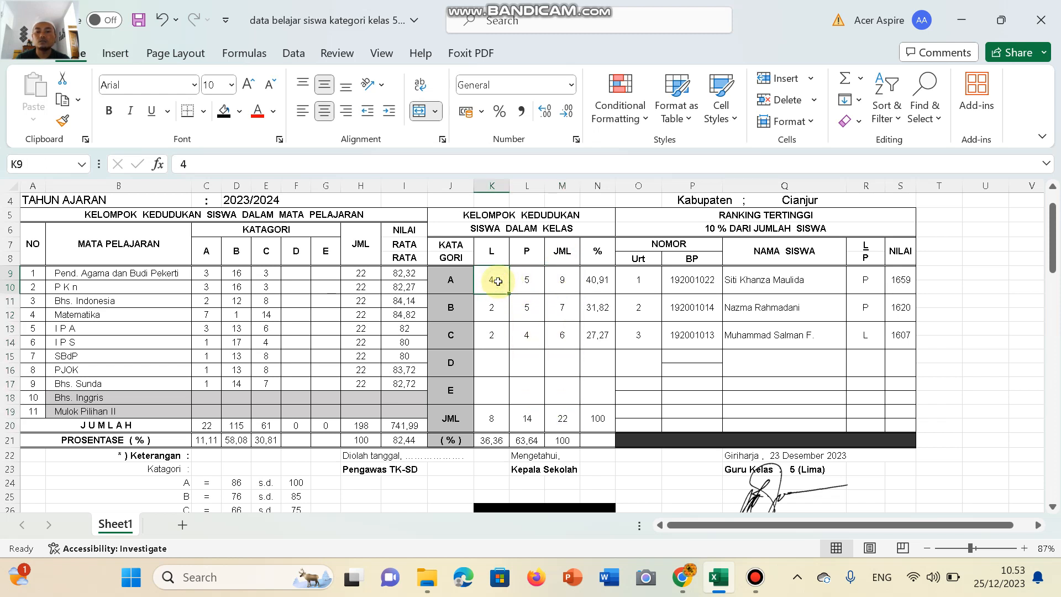
drag(499, 281, 491, 411)
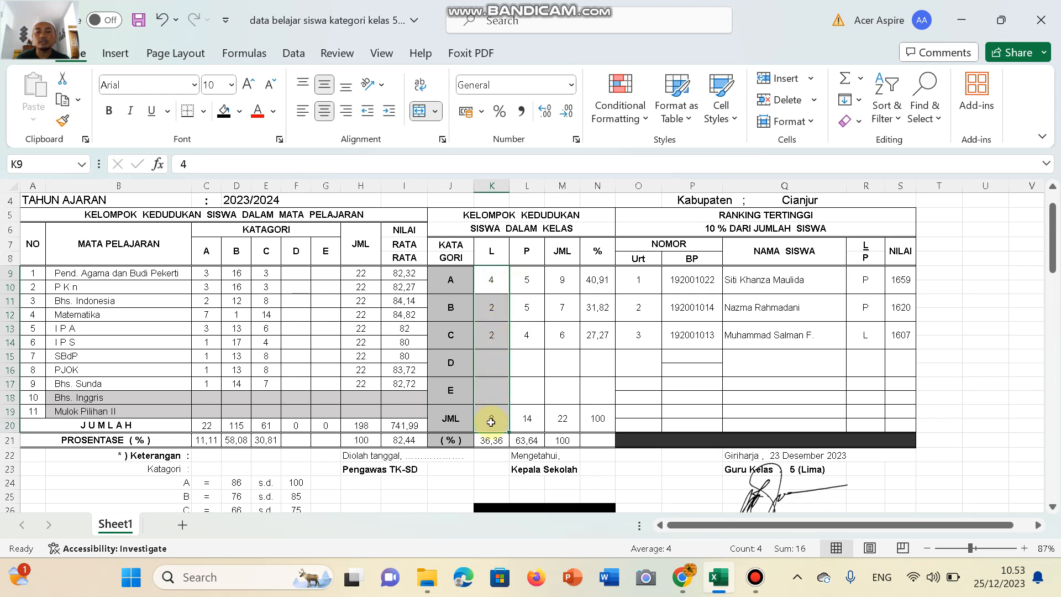
click(494, 420)
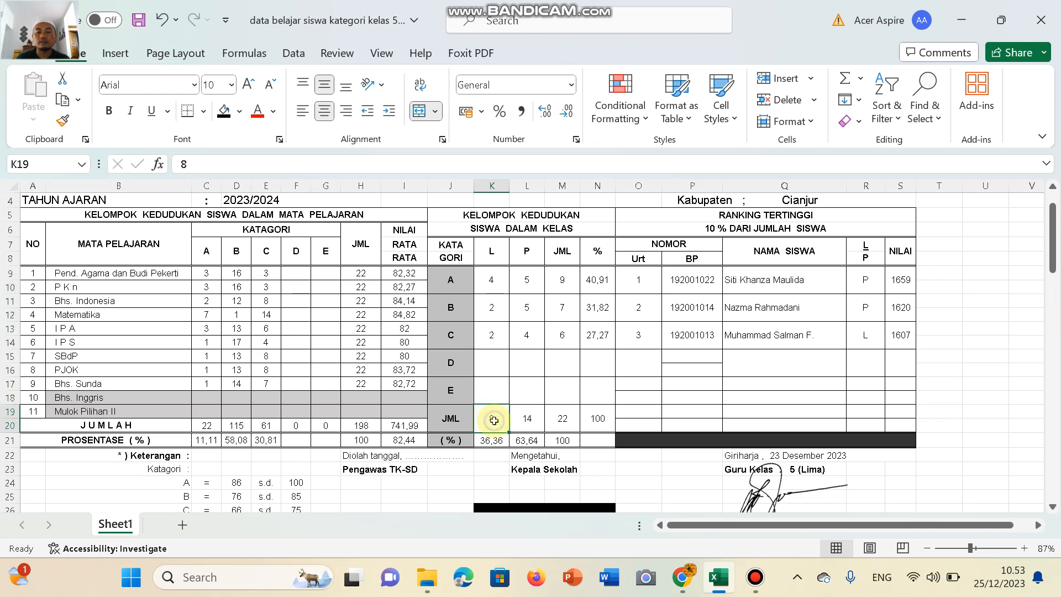
click(495, 279)
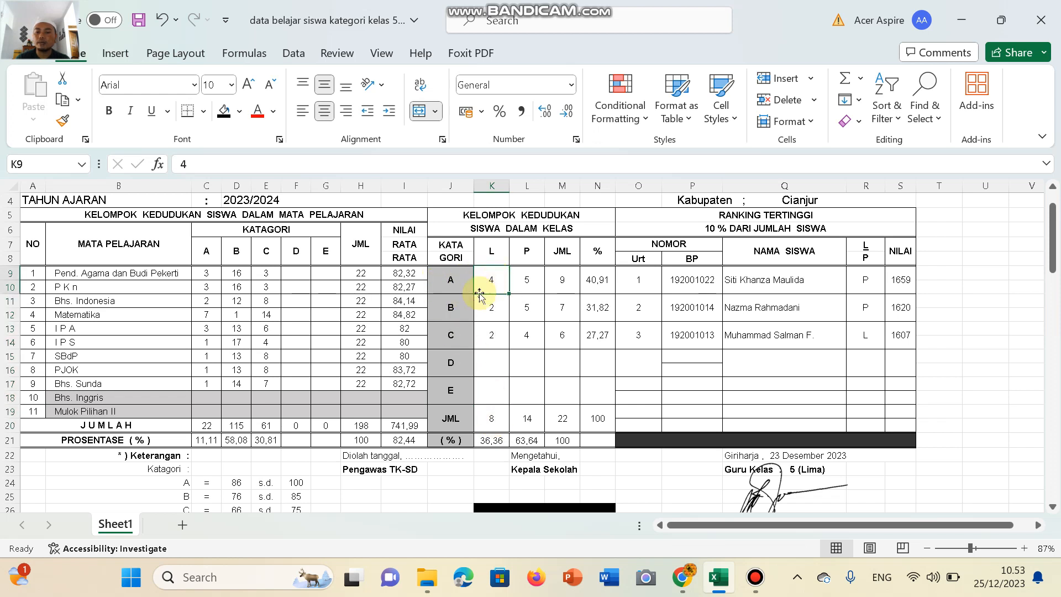
click(492, 306)
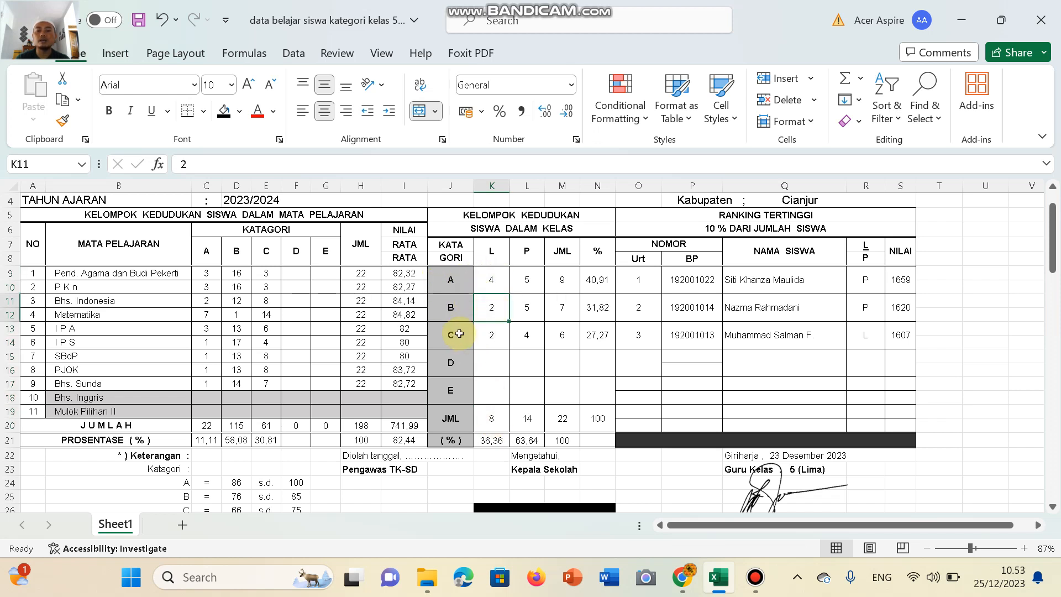
click(490, 334)
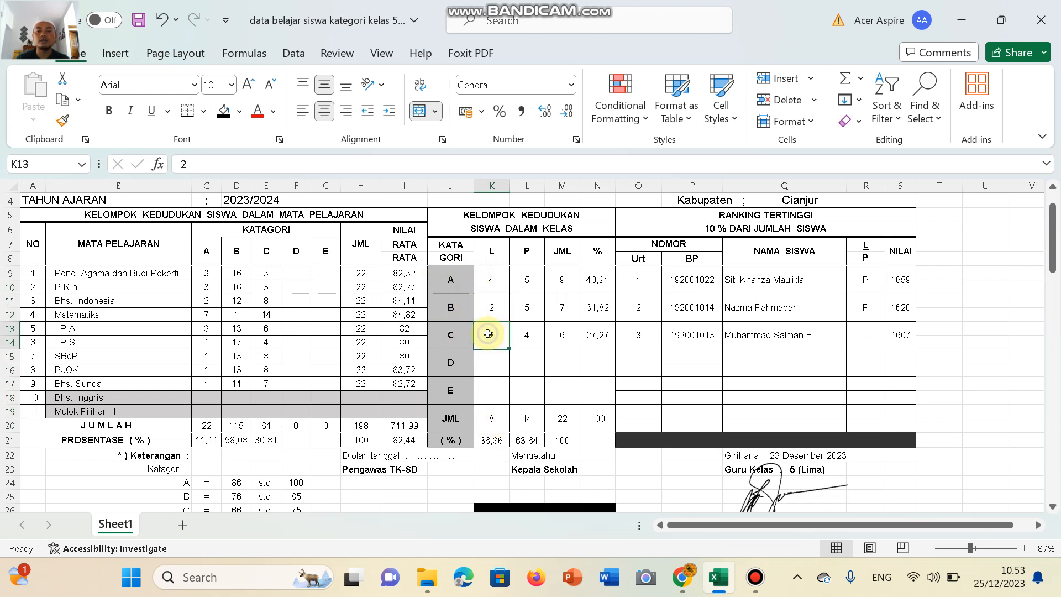
click(490, 418)
drag(489, 279, 488, 411)
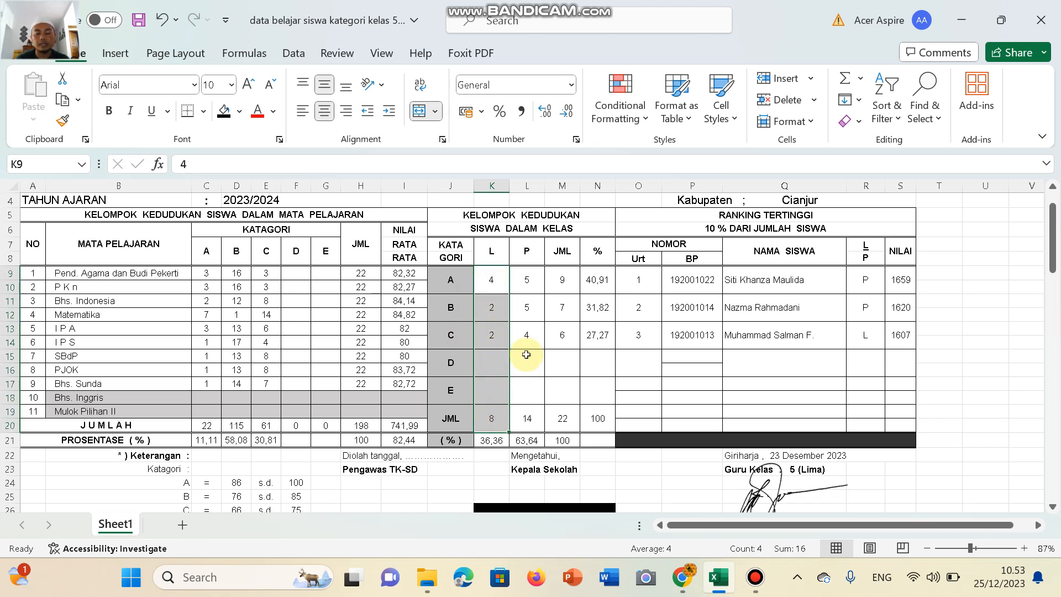
Step: Trace the P counts for categories A, B and C down to the JML total in L19
click(532, 286)
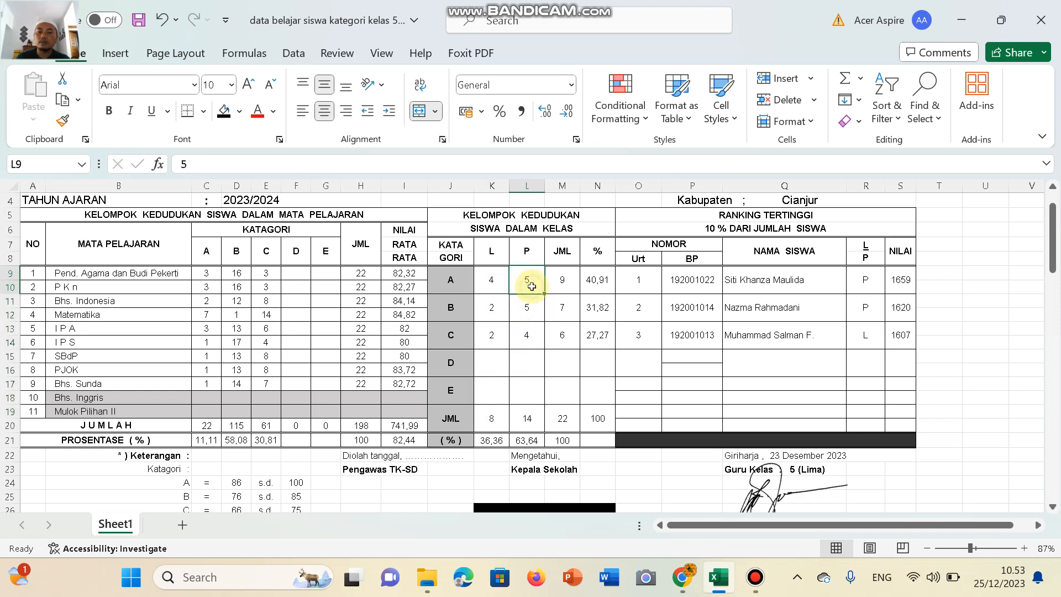
click(530, 417)
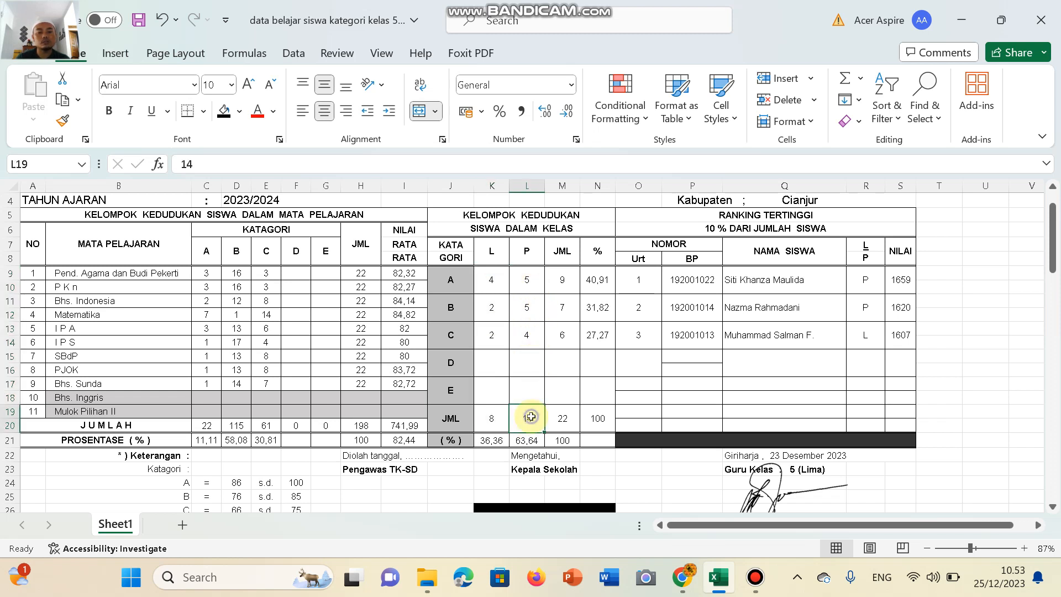
click(527, 282)
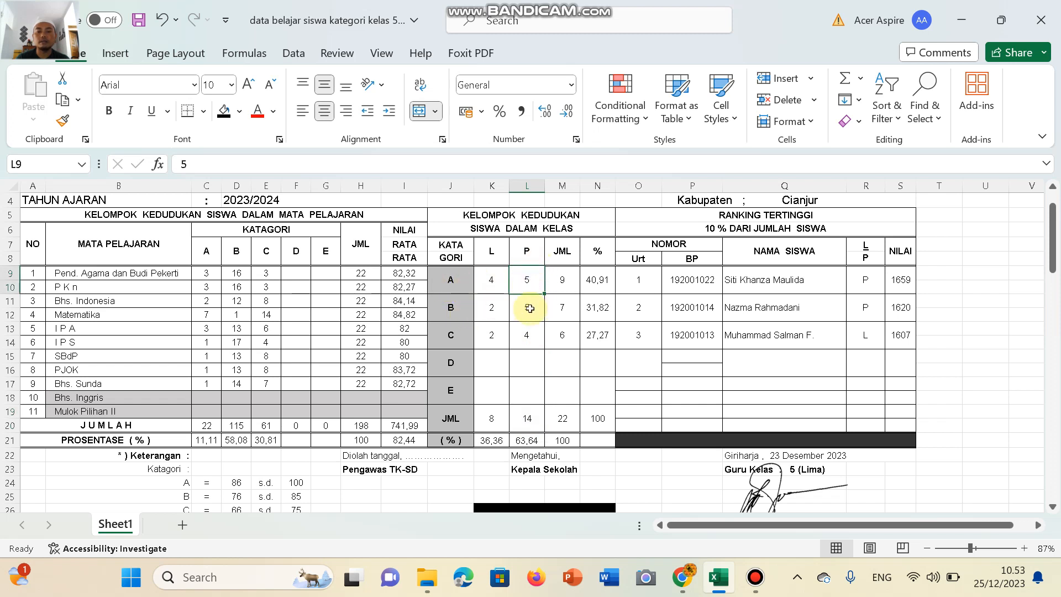
click(529, 310)
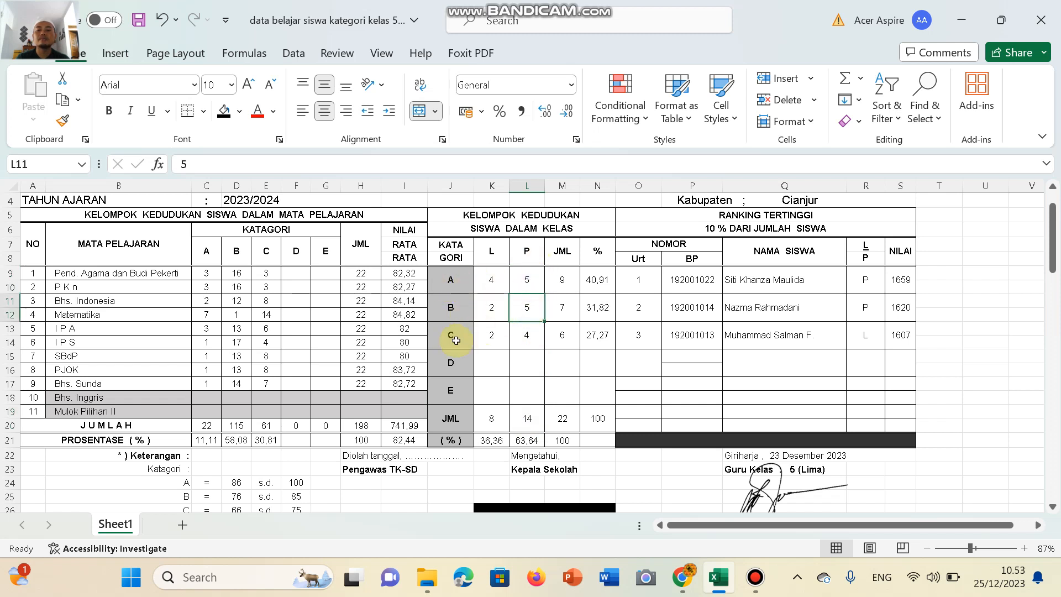
click(525, 335)
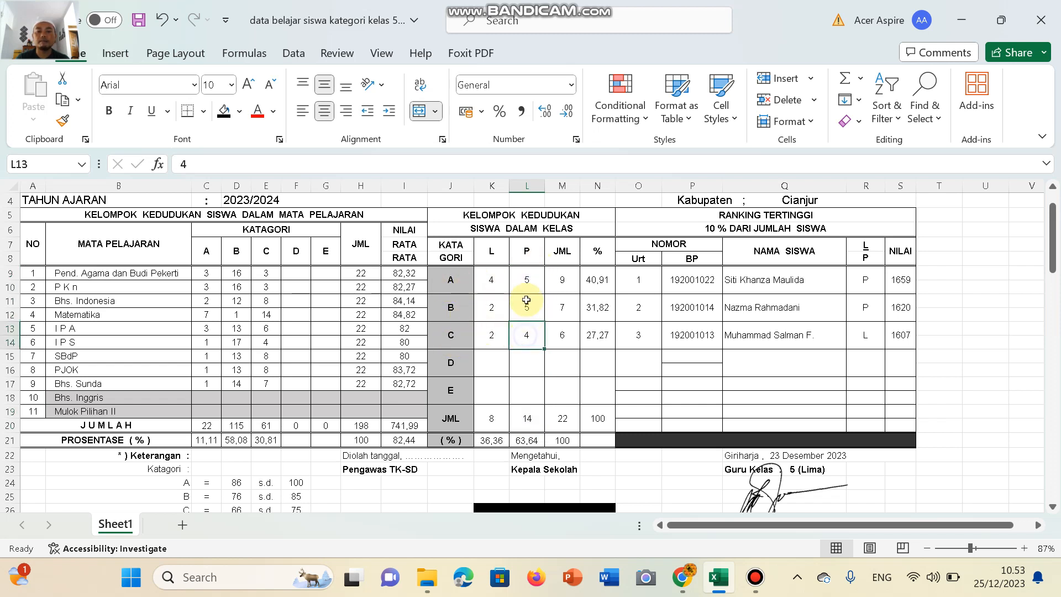
click(529, 421)
Step: Compare the L total with the overall student total in M19 and its percentage in M21
click(489, 419)
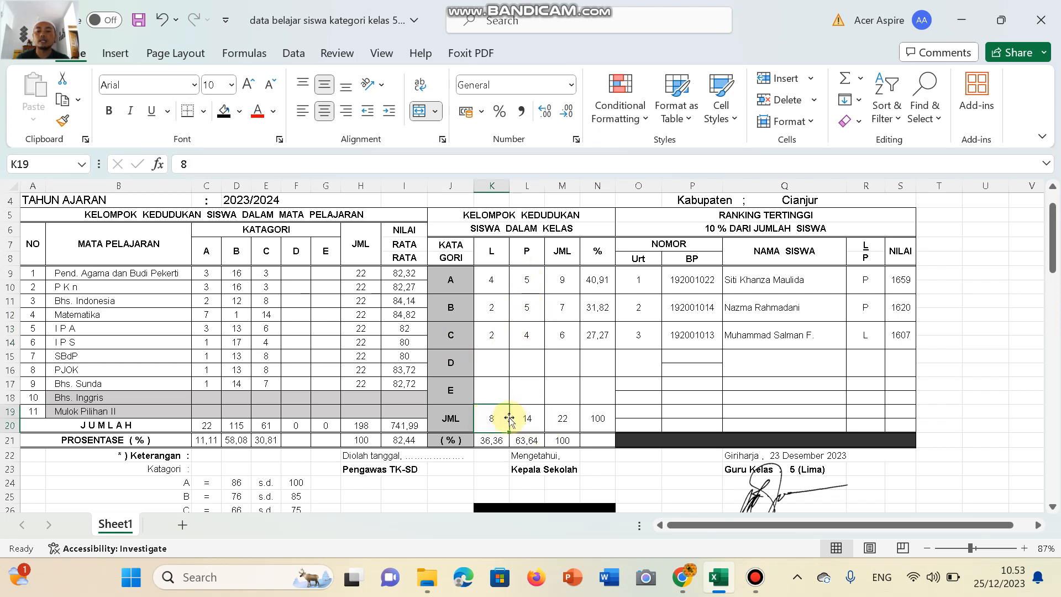
click(561, 420)
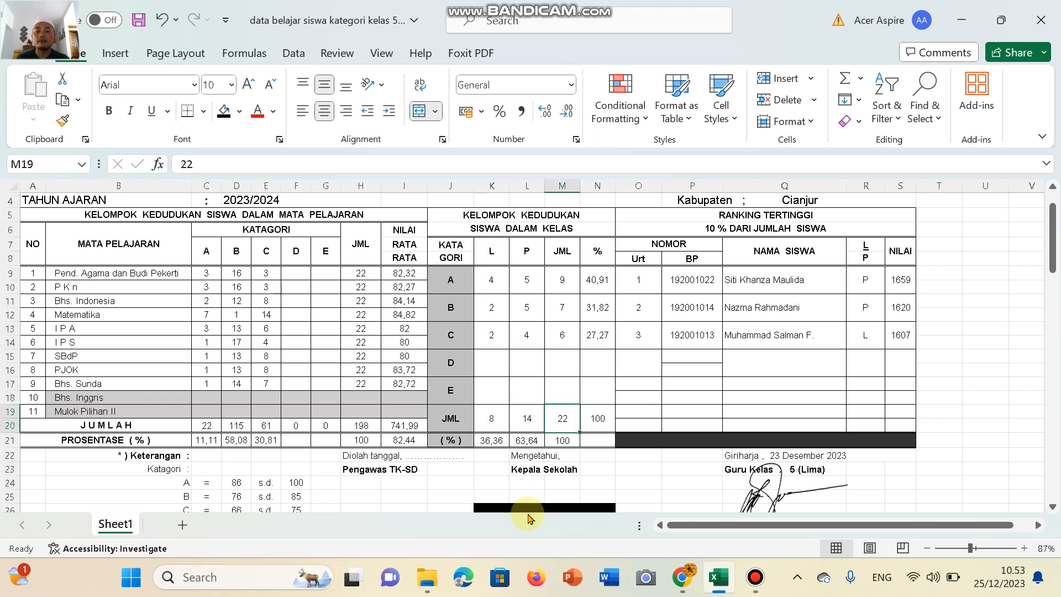
click(567, 442)
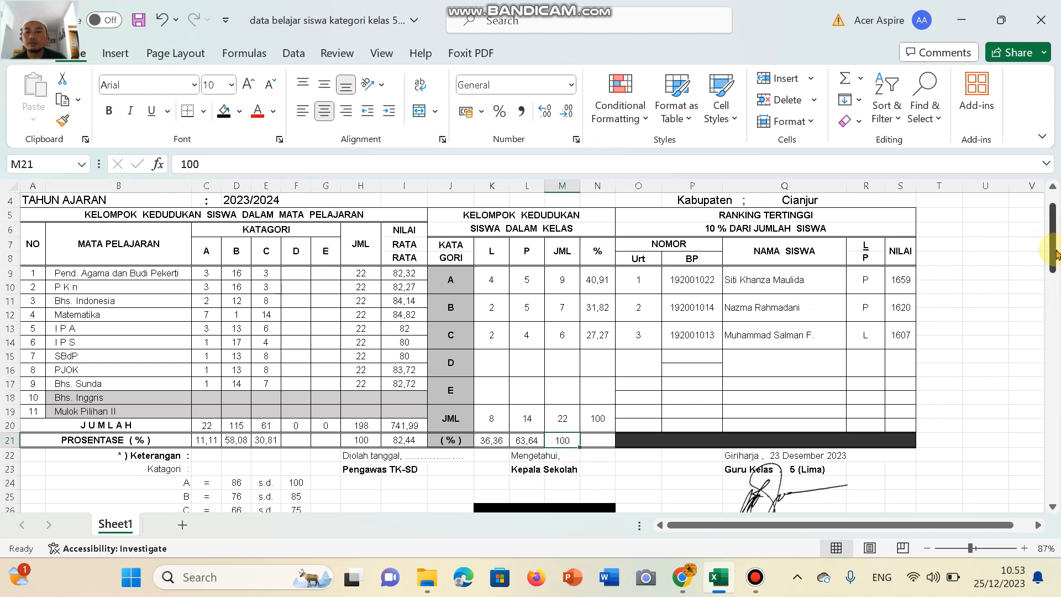
Step: Review the category score ranges and signature area below the tables, ending back at the sheet's title with the KATAGORI column selected
drag(1056, 254, 1056, 260)
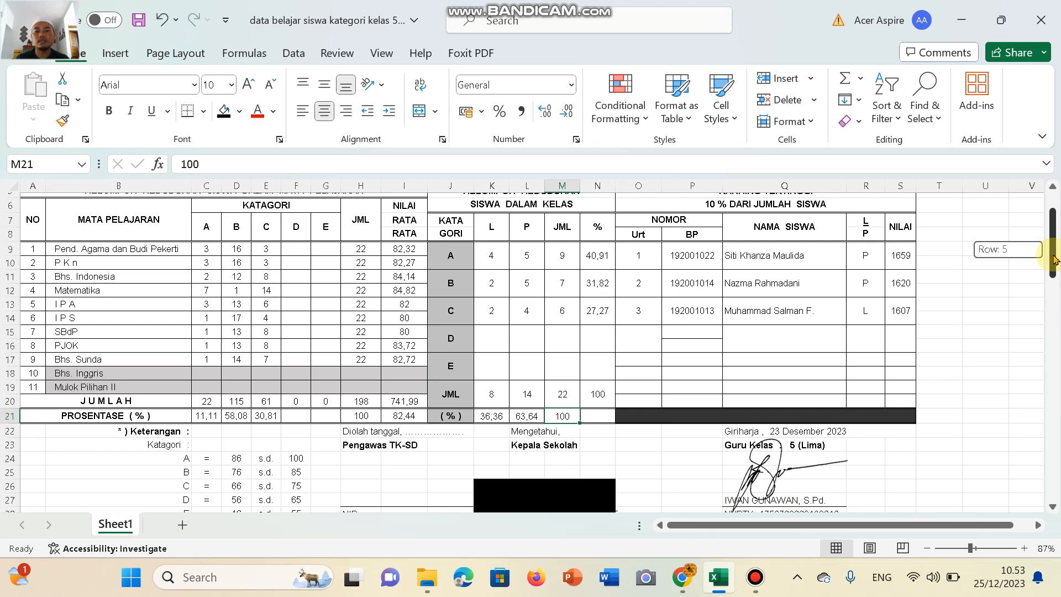
mouse_move(1056, 260)
mouse_down()
mouse_move(1056, 278)
mouse_move(1056, 264)
mouse_up()
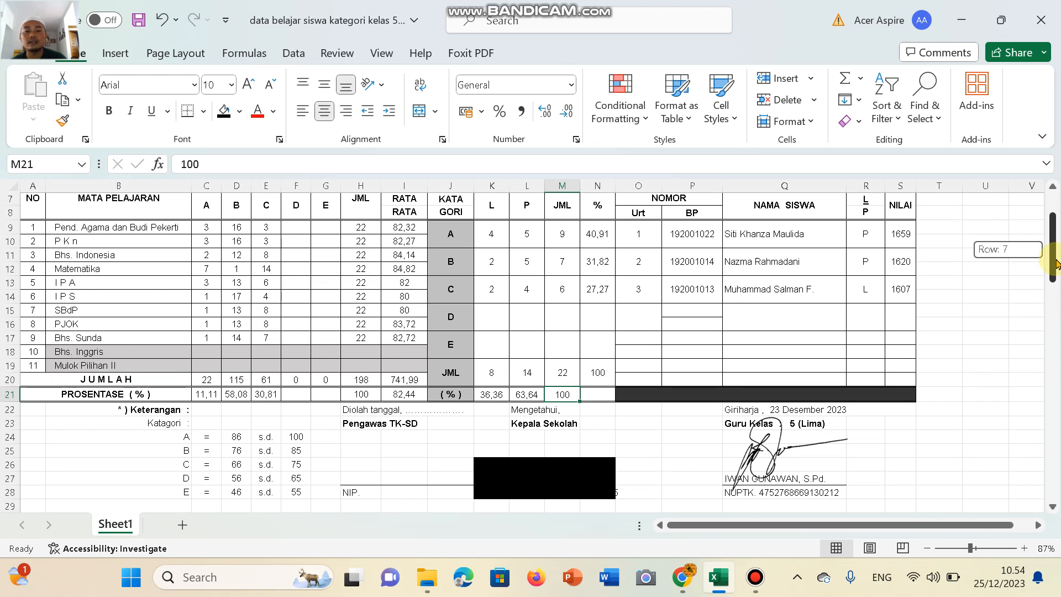
drag(1057, 265, 1056, 263)
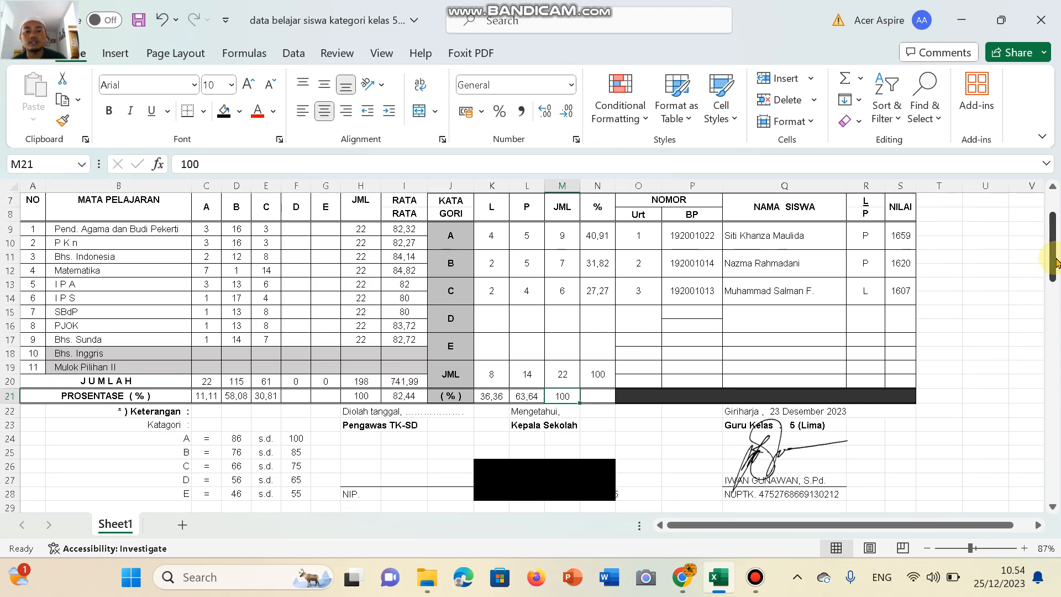
click(465, 183)
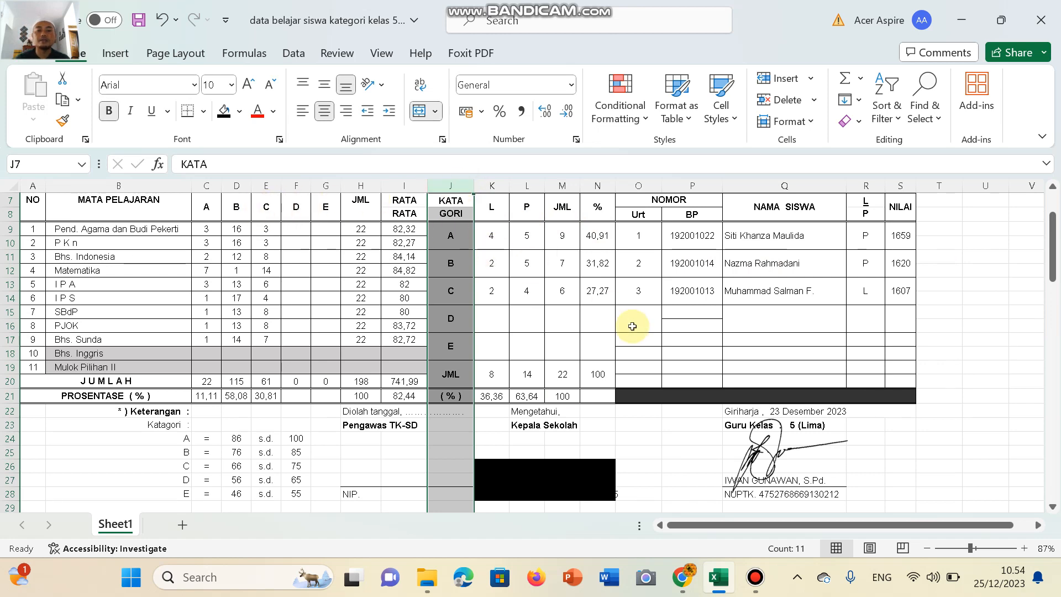
drag(1054, 236, 1053, 214)
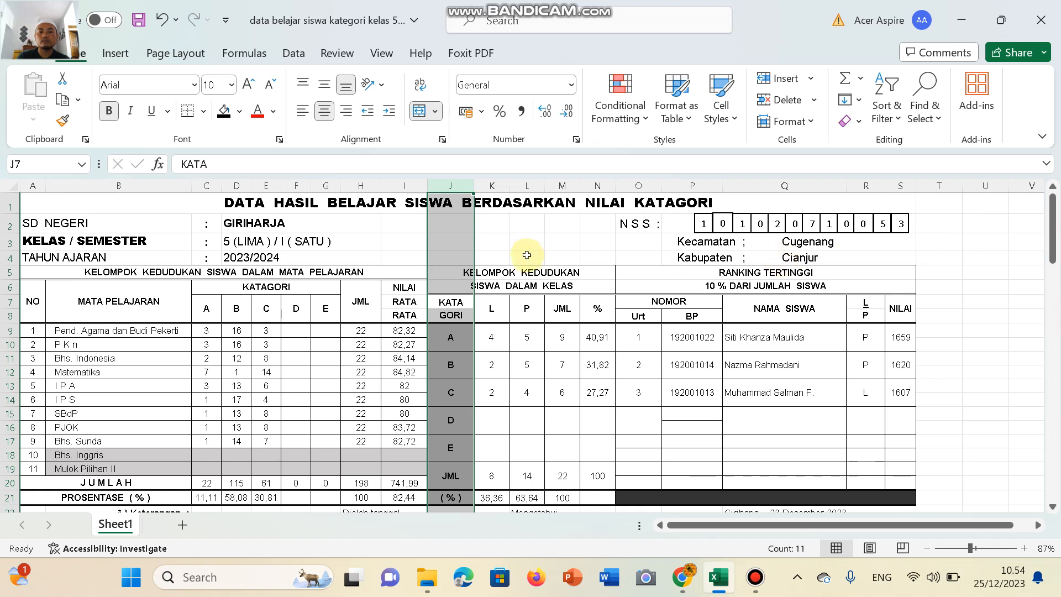
Step: Open the Word document PENCAPAIAN TARGET KURIKULUM kelas 5.docx from the rekap serap nilai folder
click(962, 20)
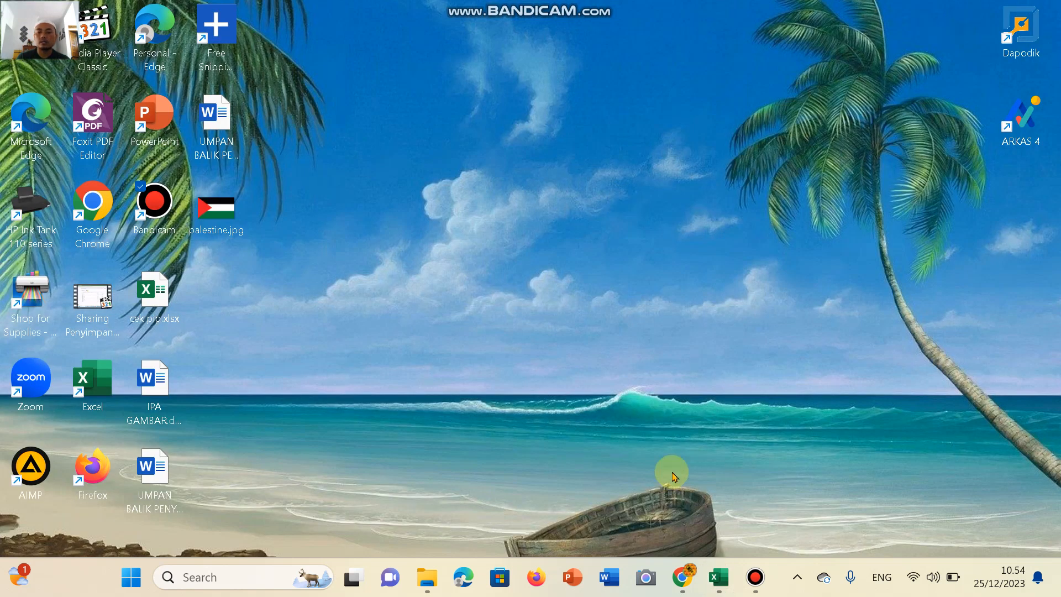
click(427, 577)
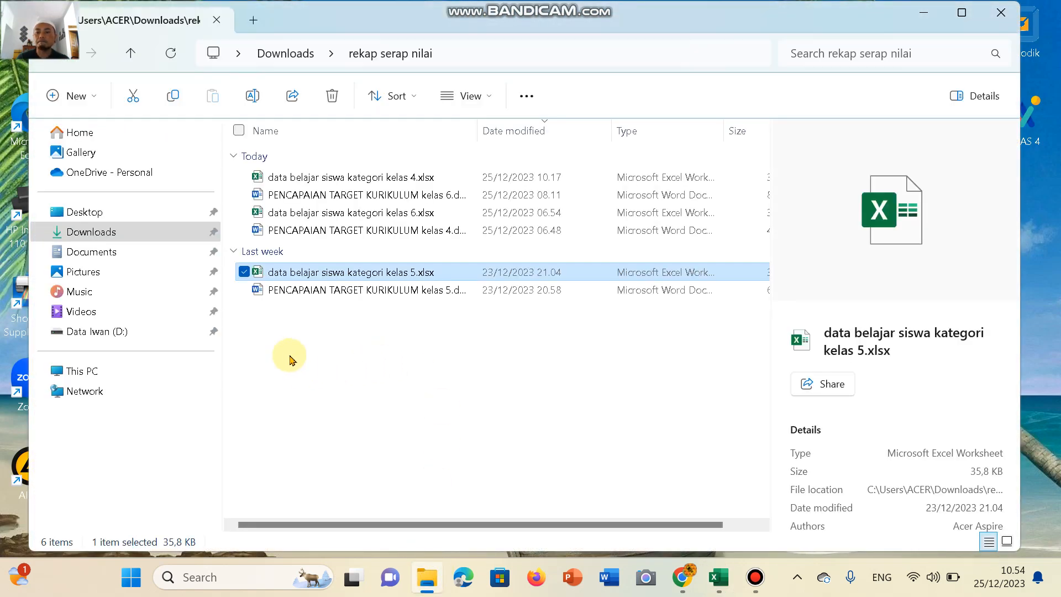
double_click(308, 291)
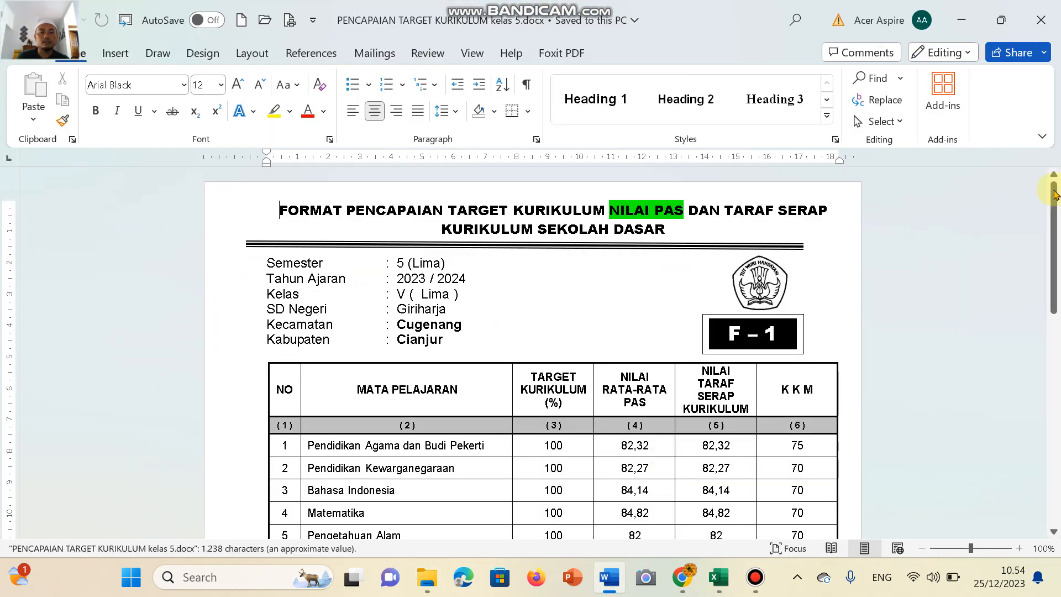
Step: Review the document's heading and subject table, highlighting the TARGET KURIKULUM (%) values for all nine subjects
drag(1056, 195, 1056, 202)
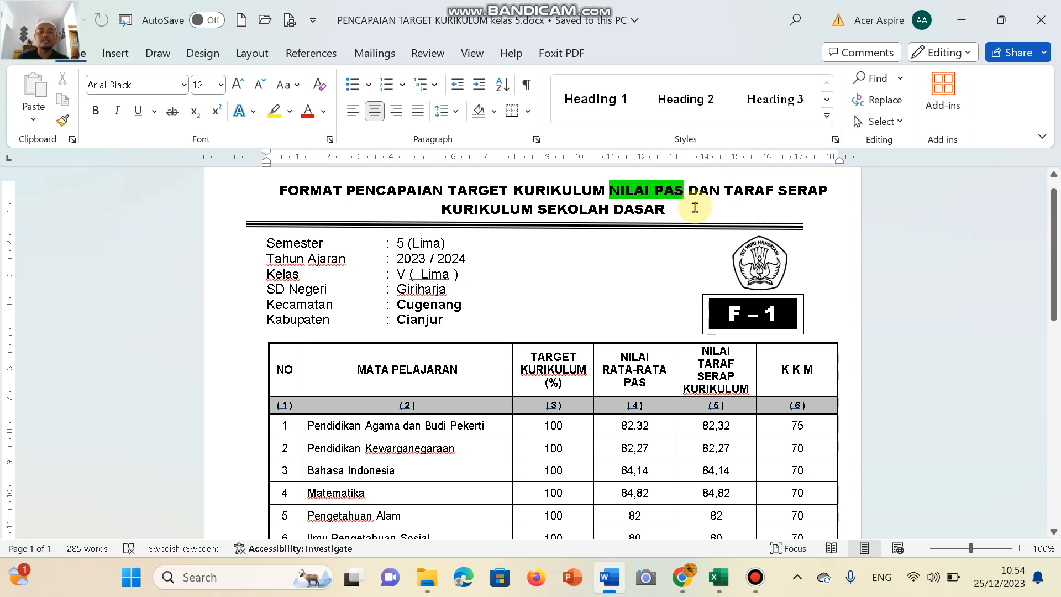
drag(1054, 239, 1057, 308)
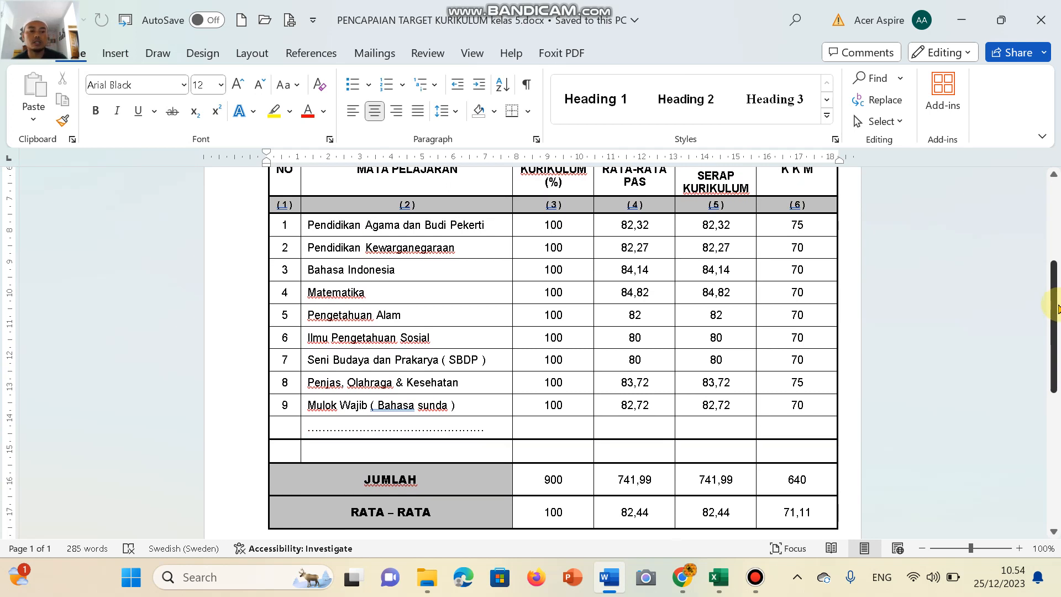
drag(1057, 309, 1057, 300)
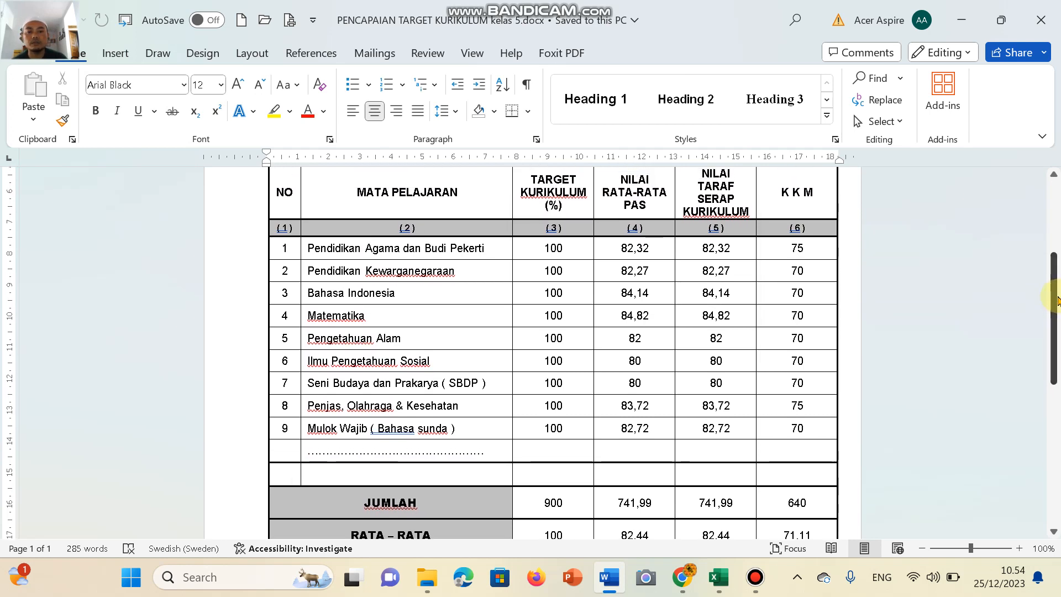
drag(544, 251, 563, 429)
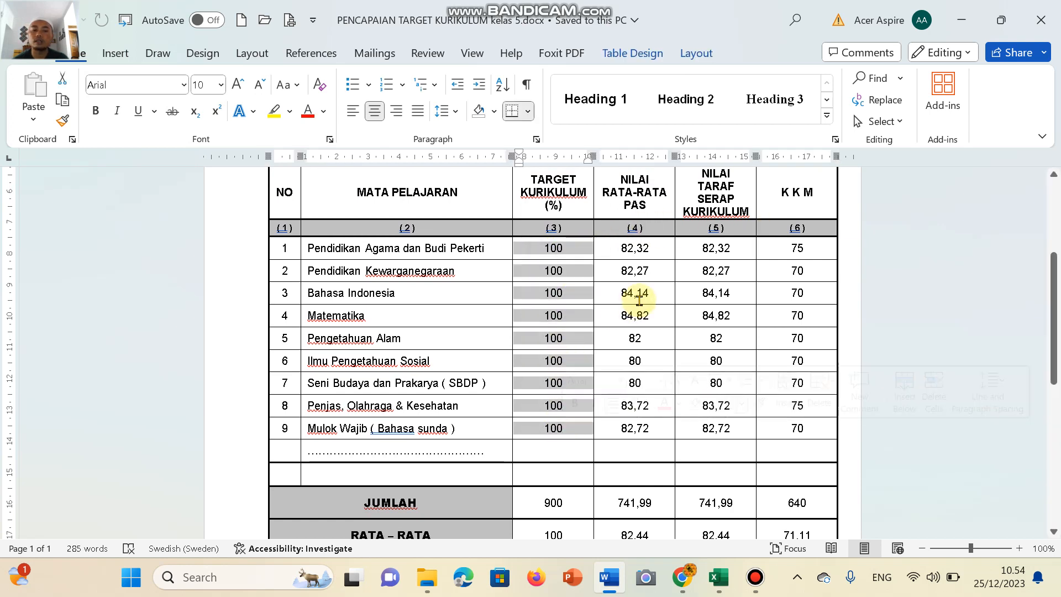
Step: Compare the document's NILAI RATA-RATA PAS column with the subject averages starting at I9 in the Excel category sheet
click(655, 248)
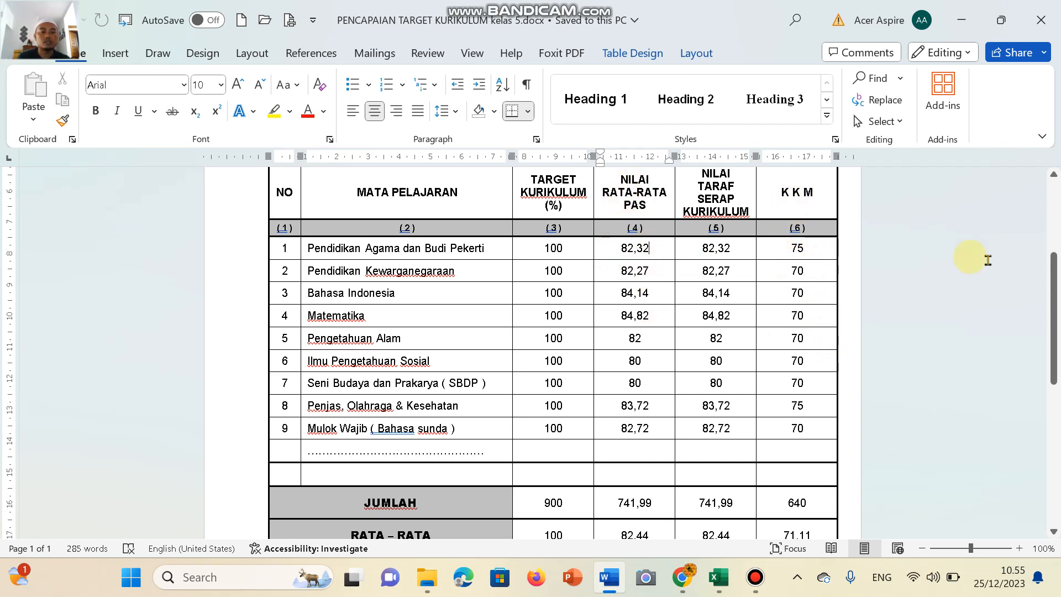
mouse_move(1056, 297)
mouse_down()
mouse_move(1057, 326)
mouse_move(1056, 315)
mouse_up()
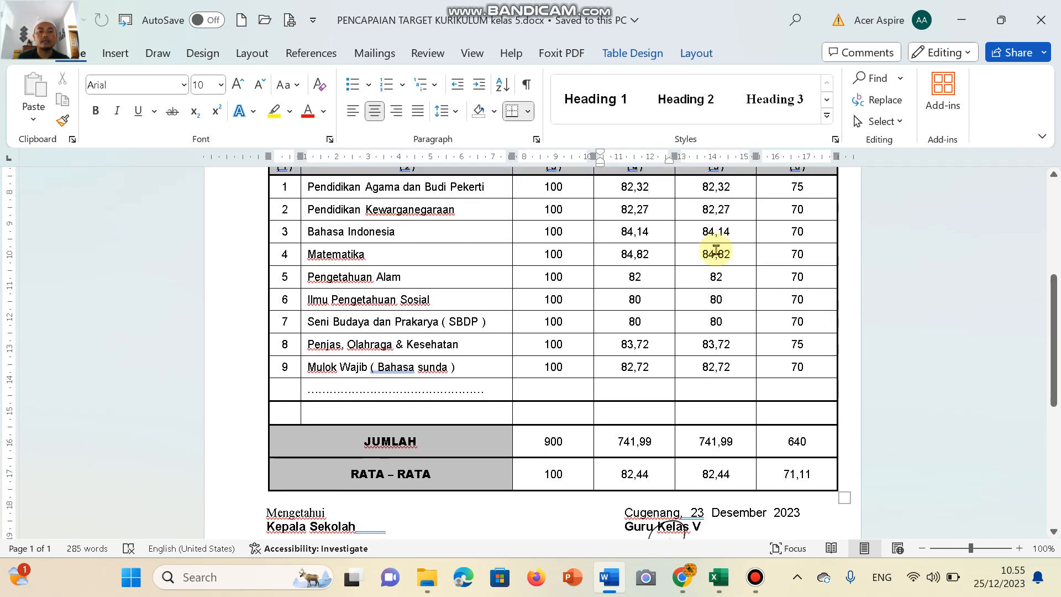
click(719, 577)
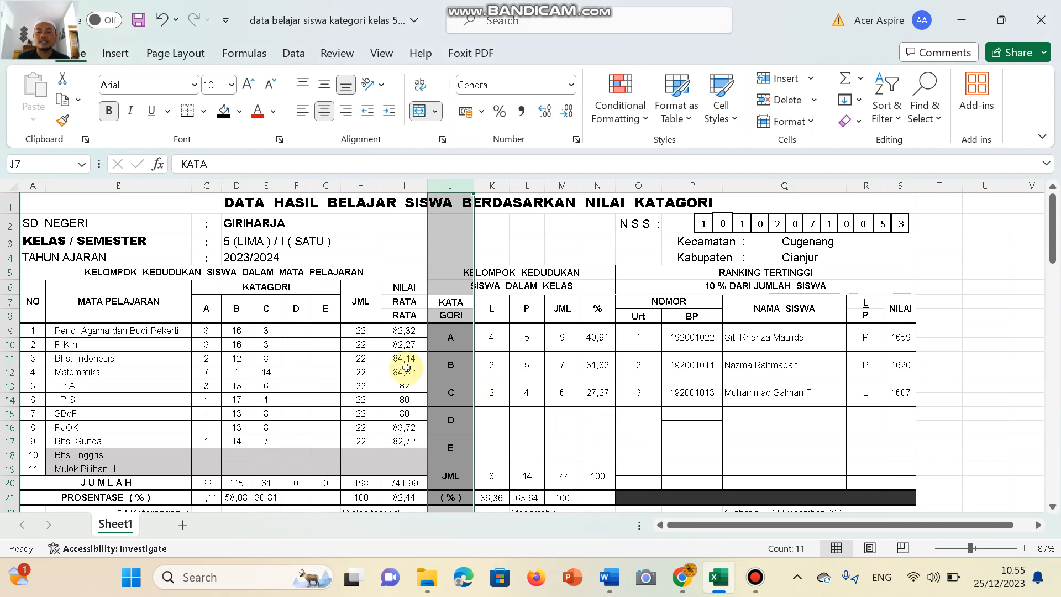
click(411, 334)
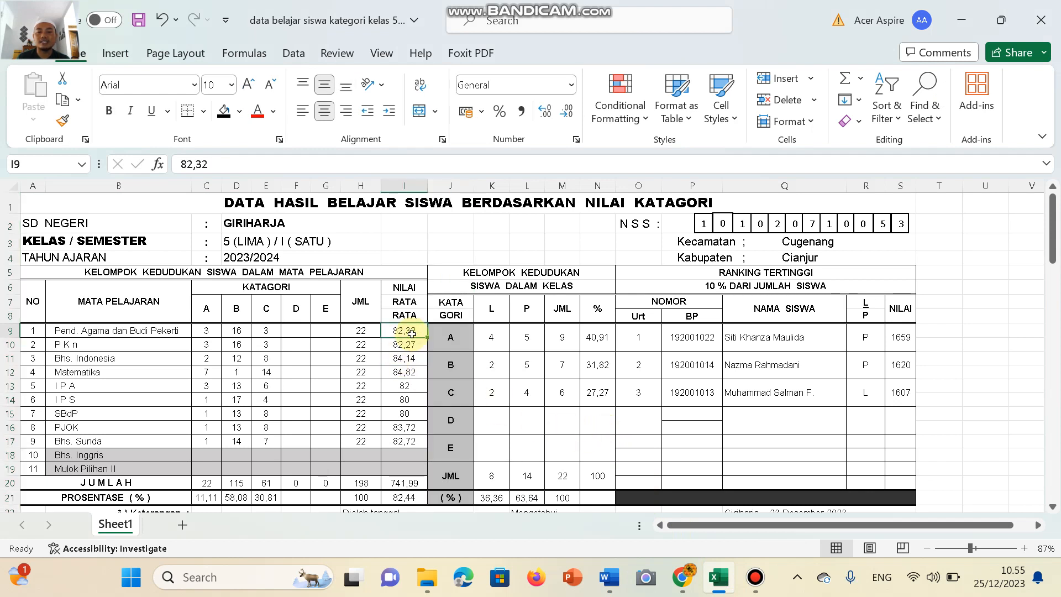
mouse_move(722, 586)
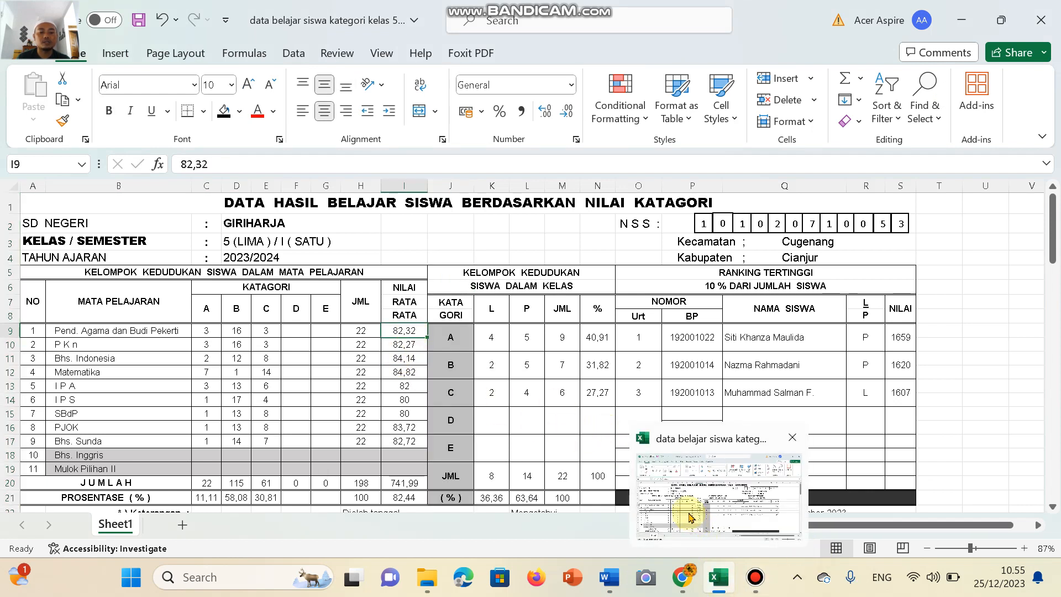
Step: Return to the Word document and review it from the title down to the JUMLAH and RATA-RATA rows and signature area
click(609, 578)
drag(1057, 286, 1050, 177)
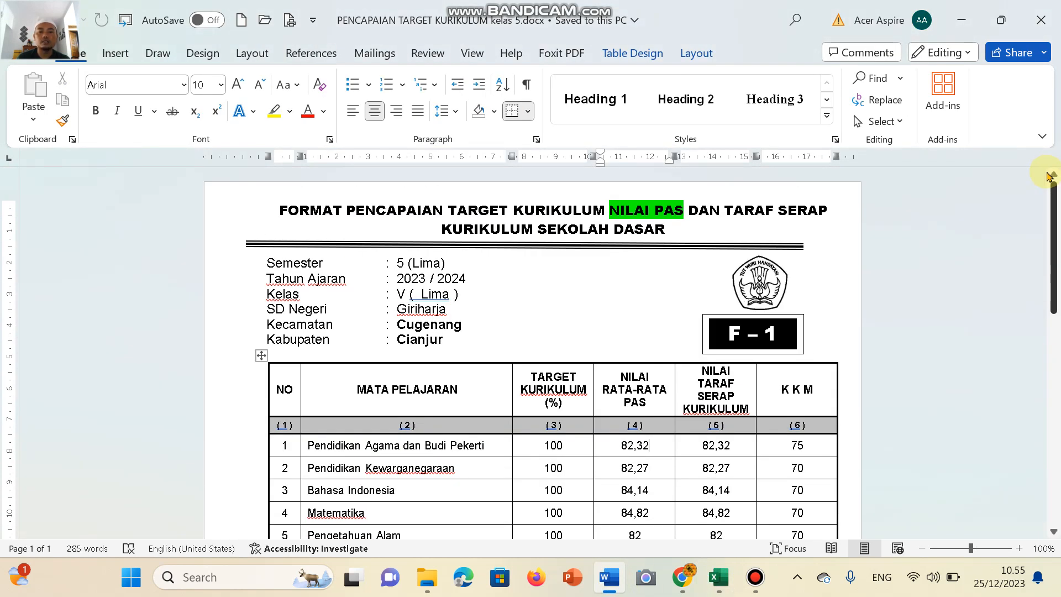
drag(1050, 177, 1053, 340)
click(758, 576)
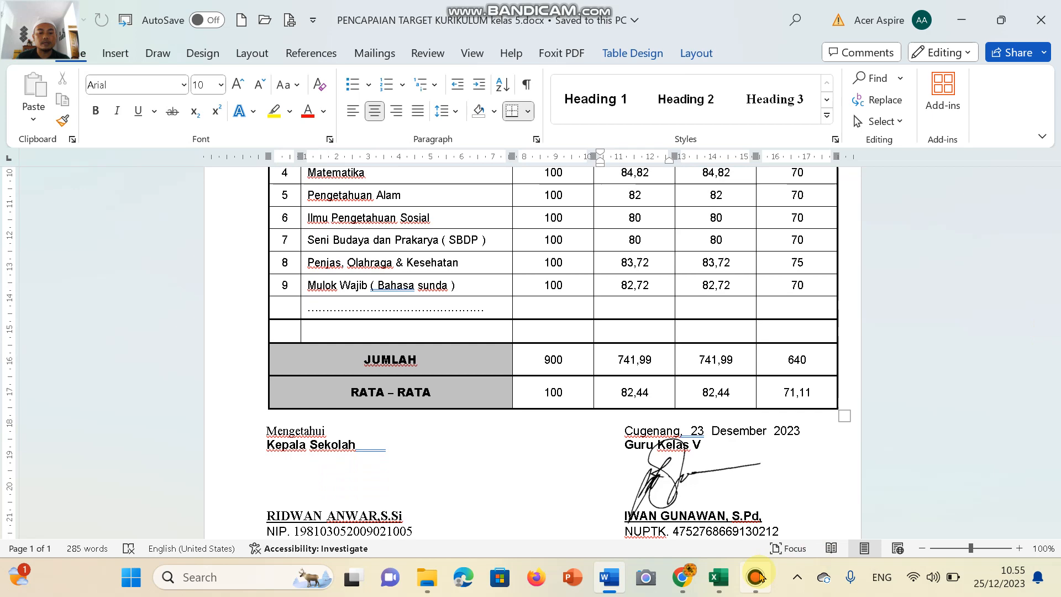
Step: Switch back to the Excel category sheet and examine the ranking table, category D column, and A to E score ranges
click(718, 577)
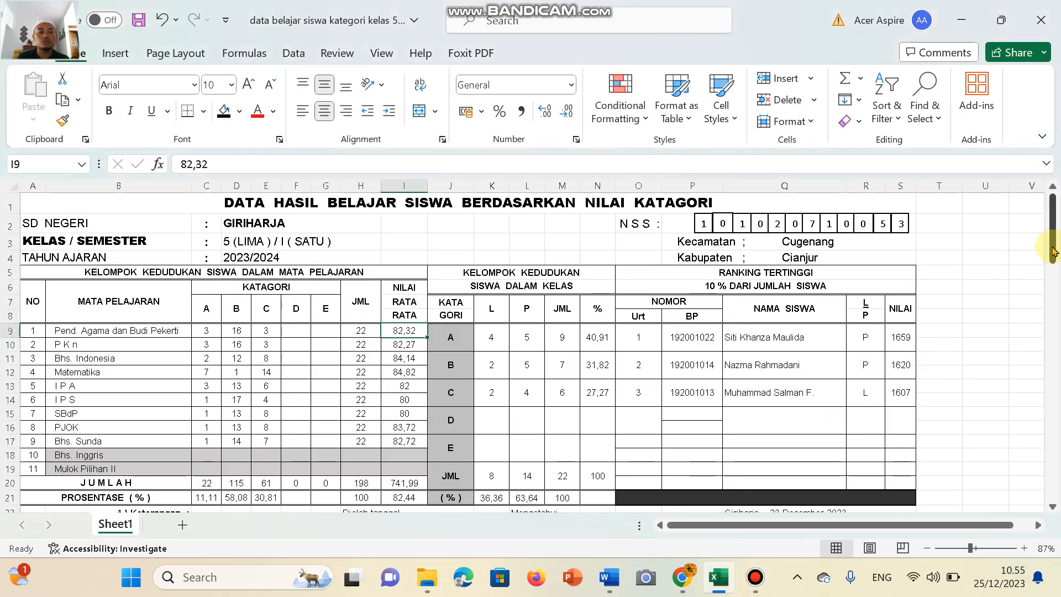
drag(1053, 249, 1045, 259)
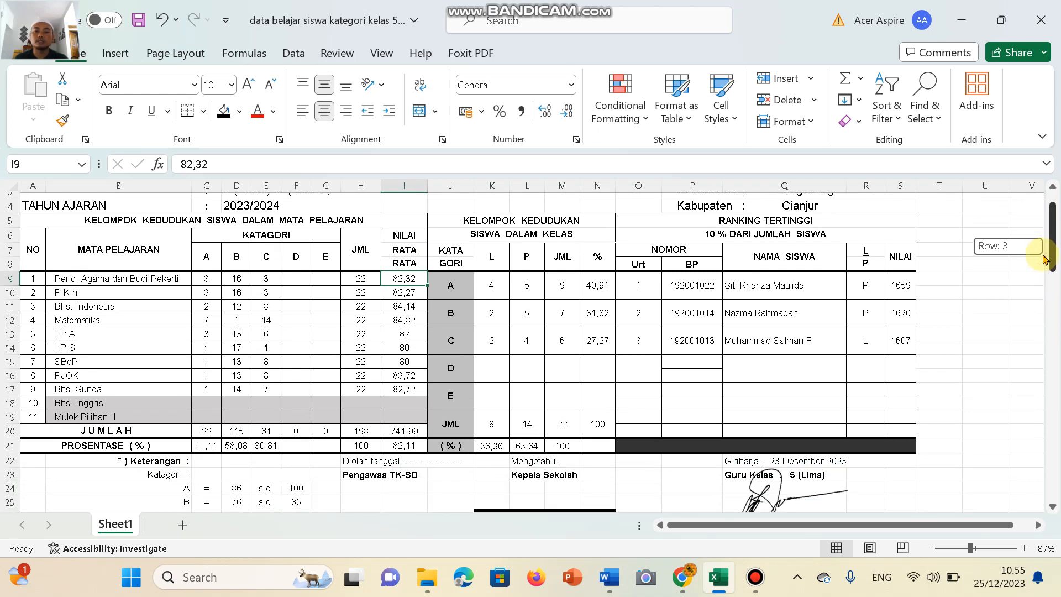
drag(1045, 260, 1043, 254)
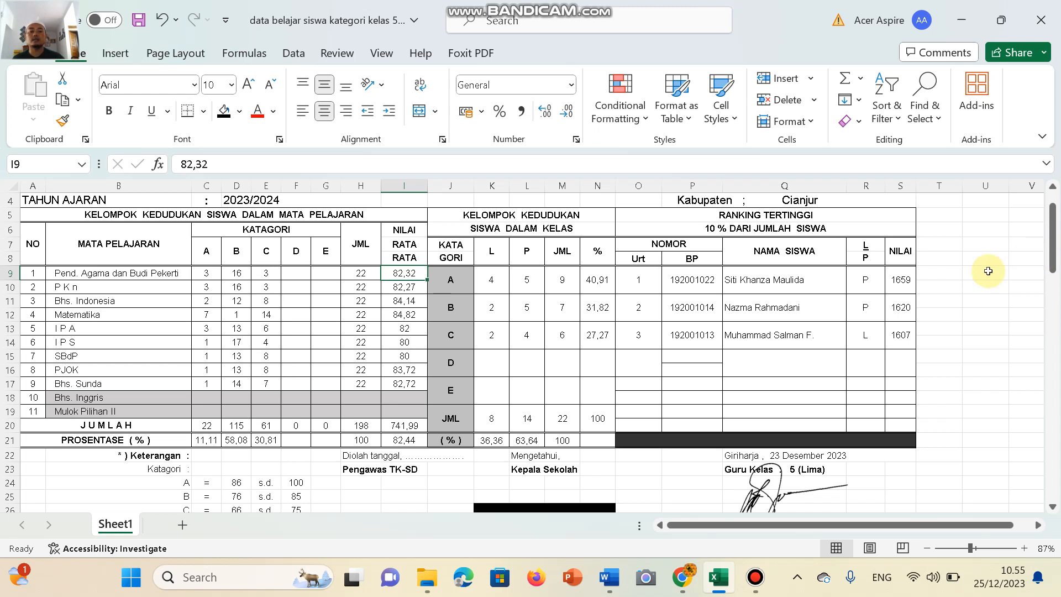
click(710, 373)
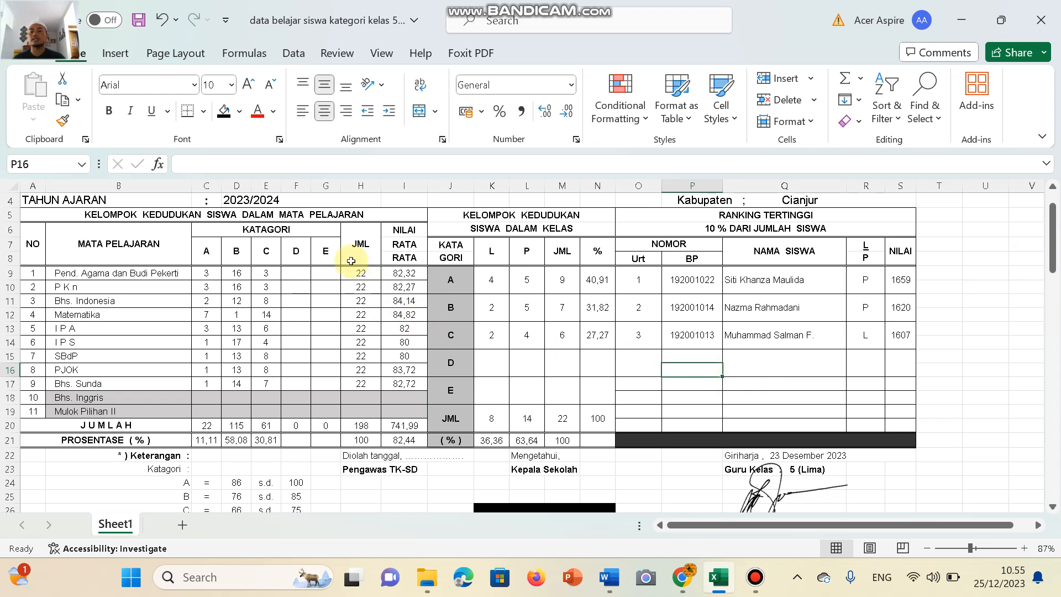
click(299, 189)
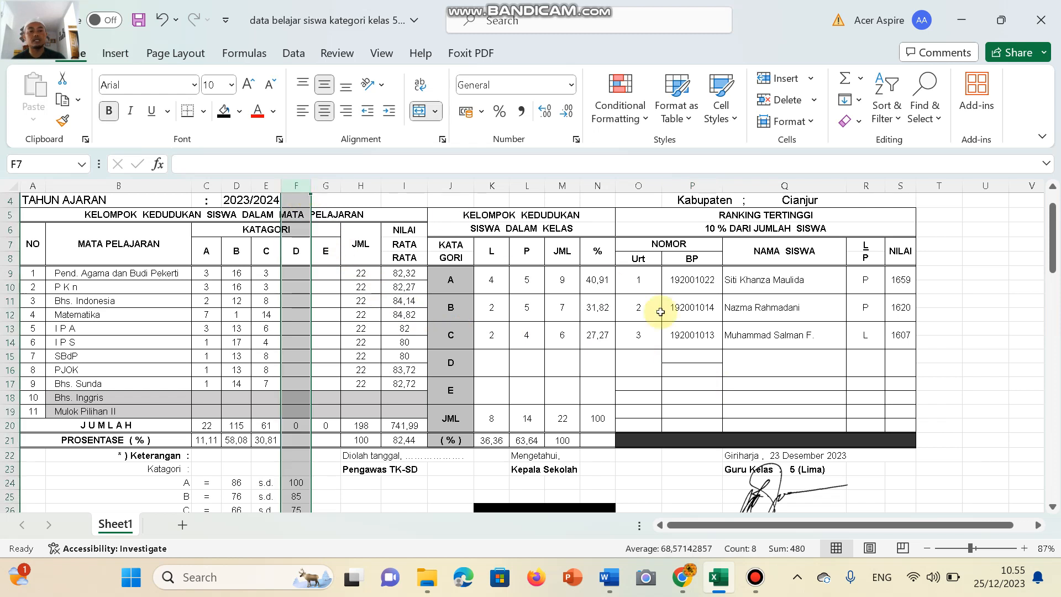
drag(1054, 258, 1053, 277)
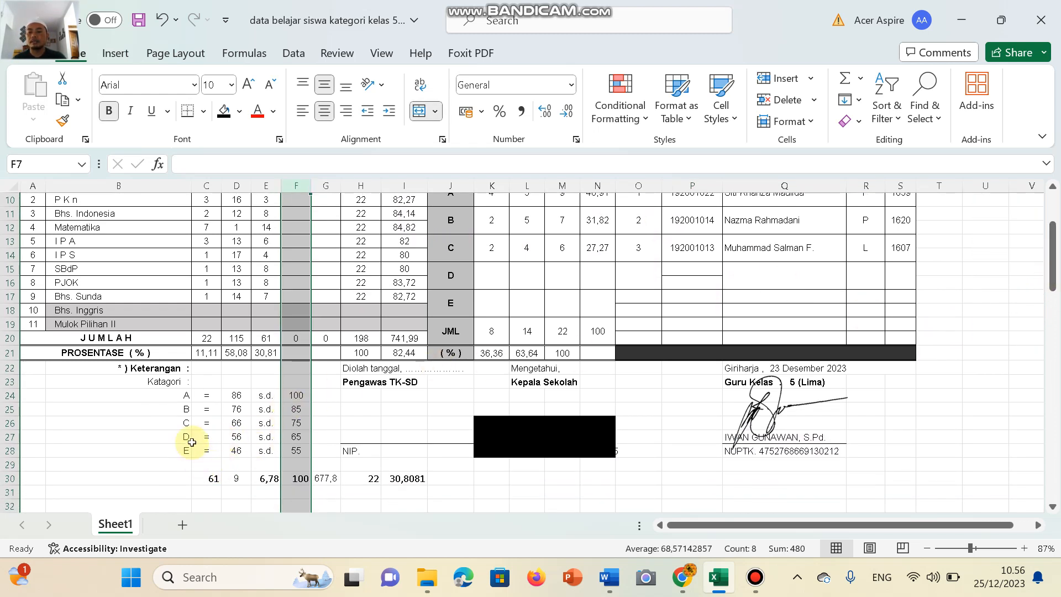